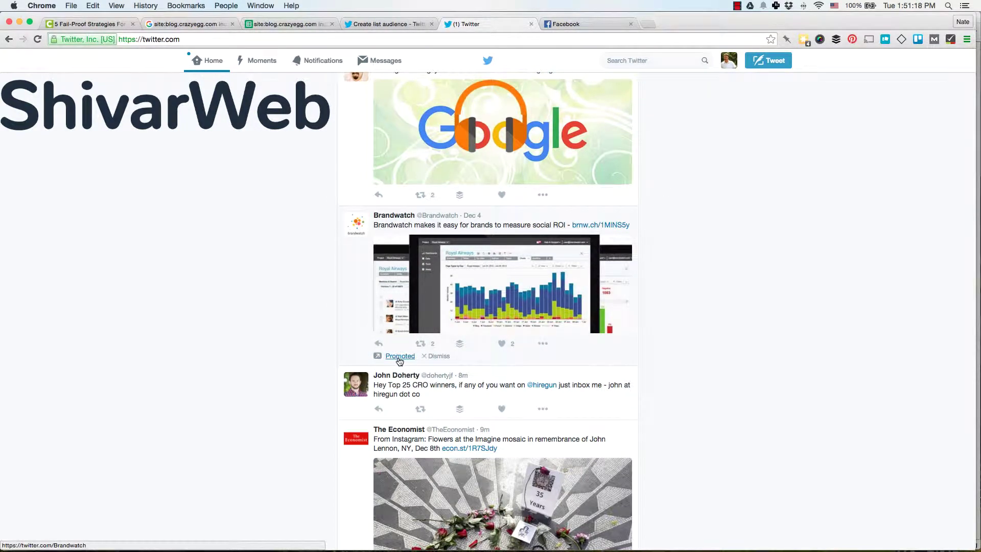
# Glance at the Facebook feed, then return to the Crazy Egg Writers list audience form.
pyautogui.click(575, 24)
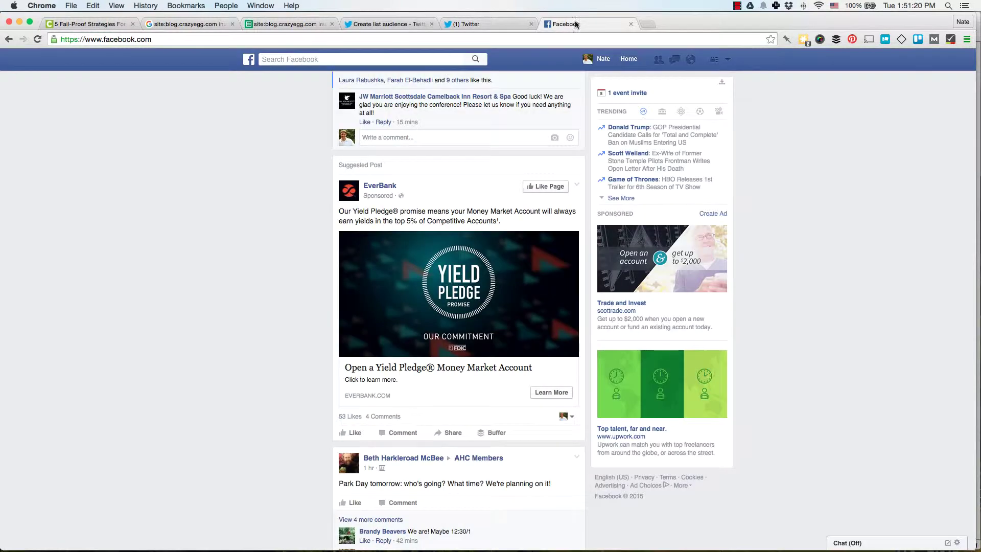
pyautogui.scroll(-2, 317, 209)
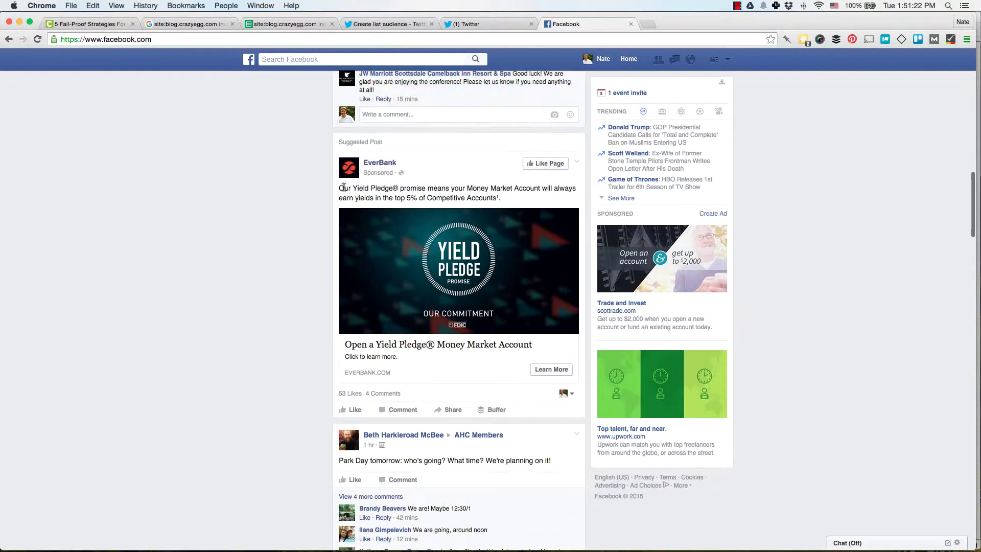
pyautogui.click(403, 24)
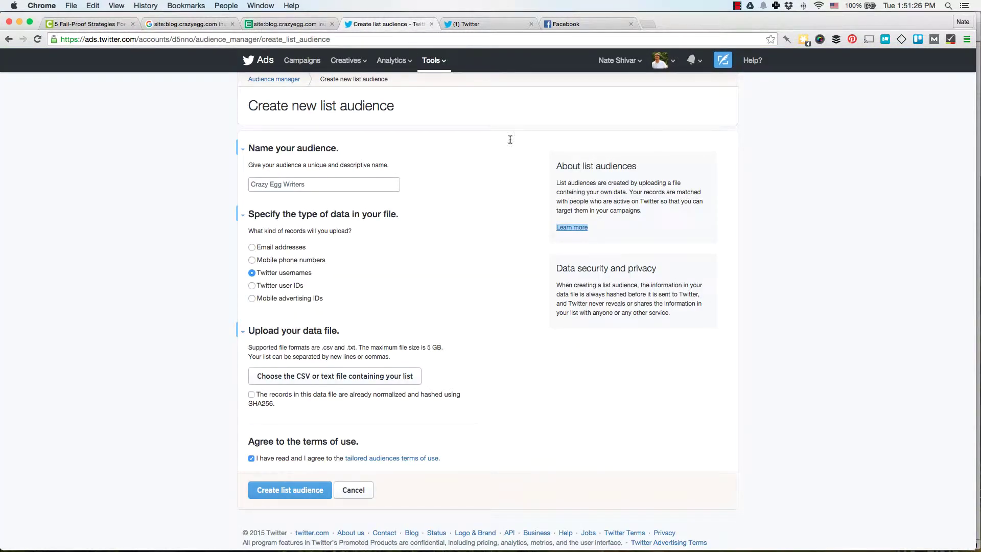
pyautogui.click(647, 301)
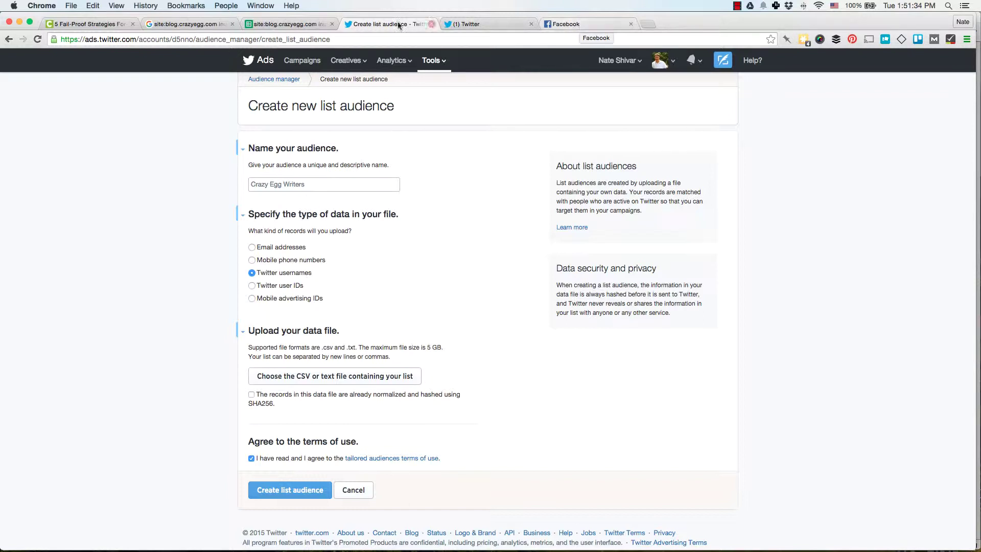
# Open The Daily Egg email open rate article and scroll to the author bio below Related Posts.
pyautogui.click(90, 27)
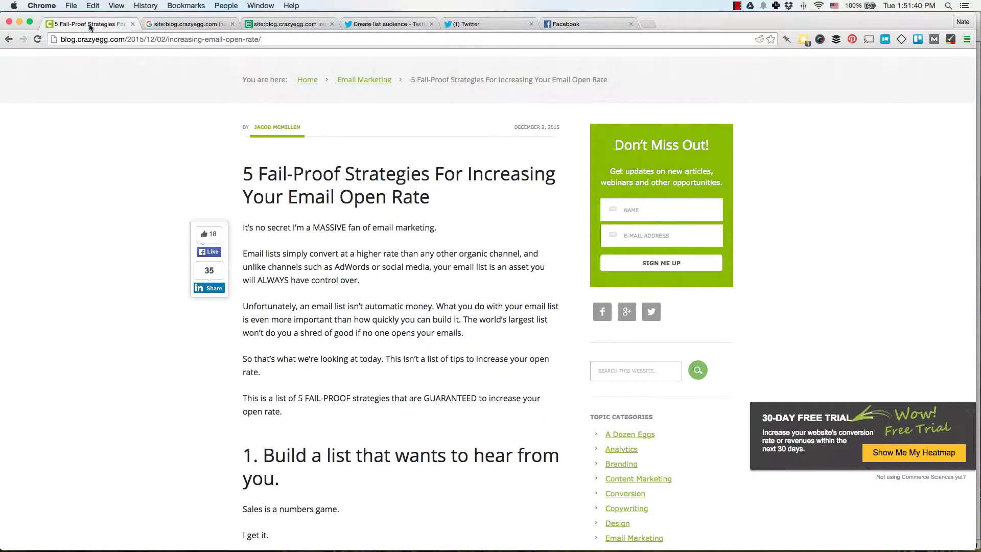
pyautogui.scroll(3, 164, 239)
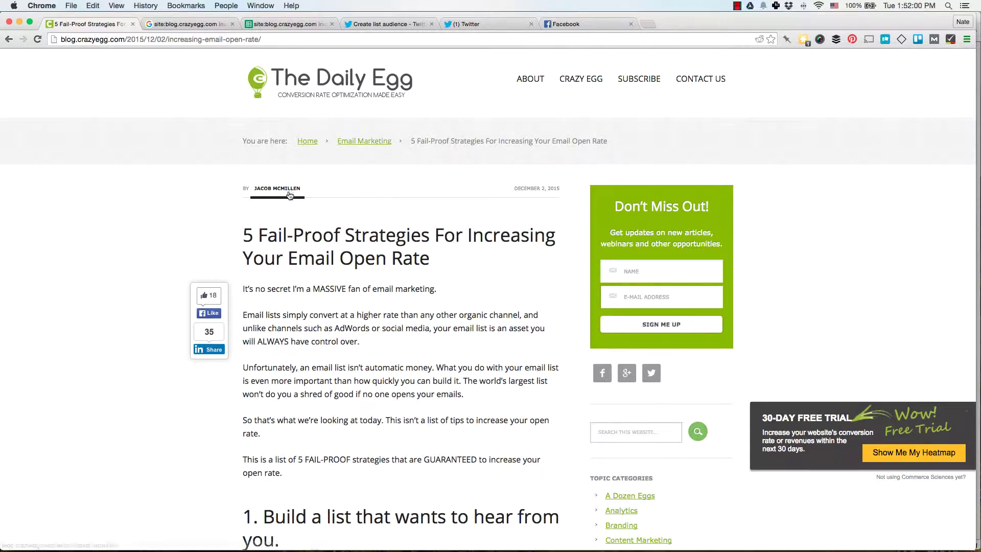
pyautogui.scroll(-20, 262, 338)
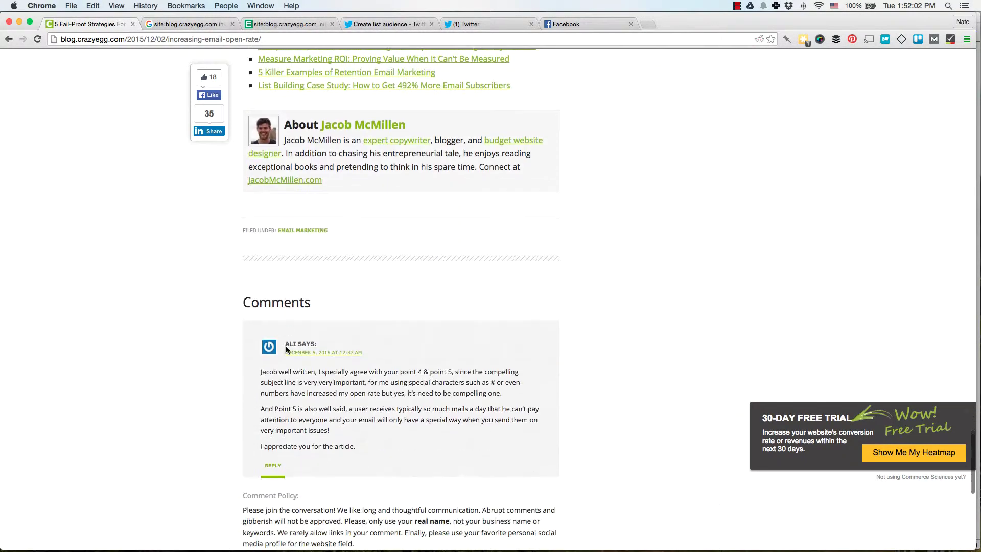
pyautogui.scroll(3, 286, 345)
pyautogui.scroll(3, 277, 348)
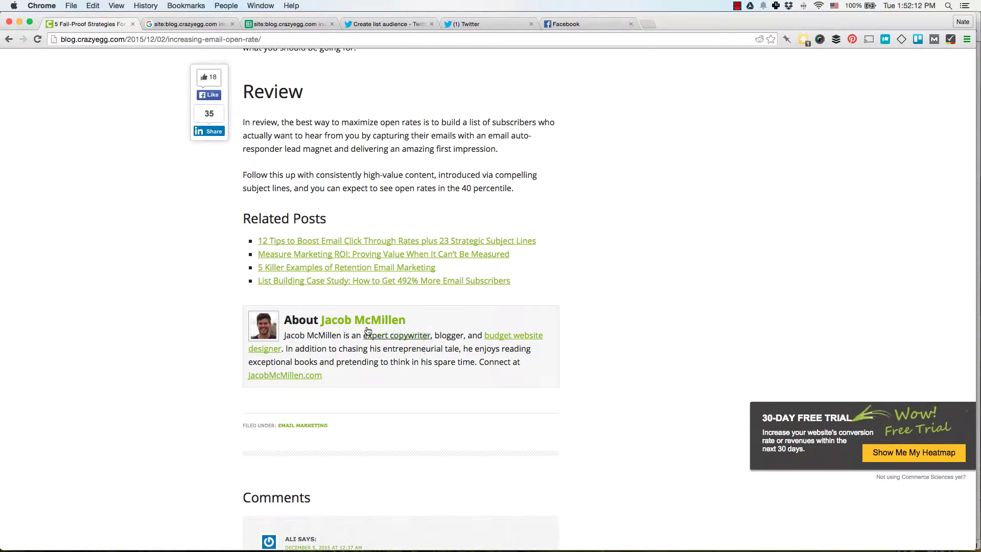
pyautogui.scroll(1, 349, 355)
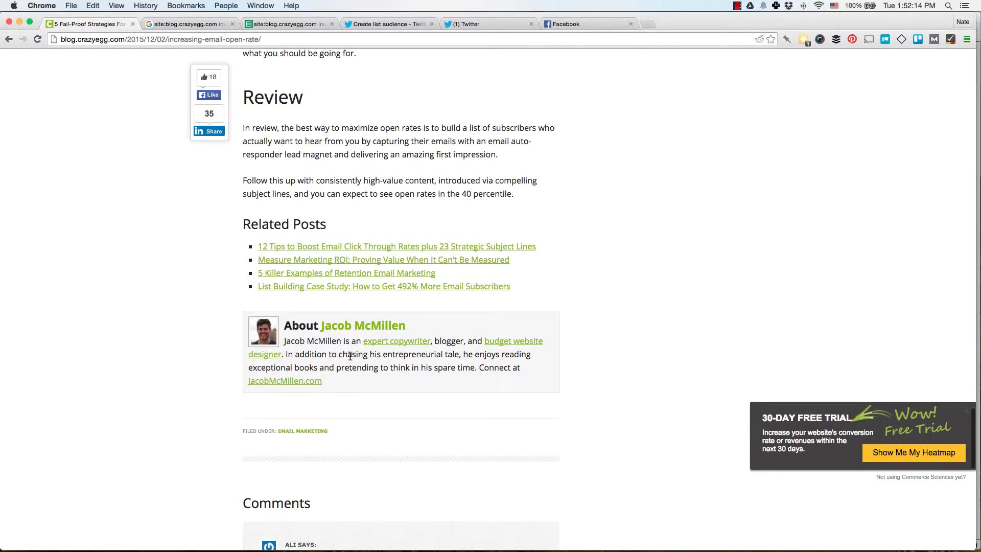
pyautogui.scroll(3, 349, 356)
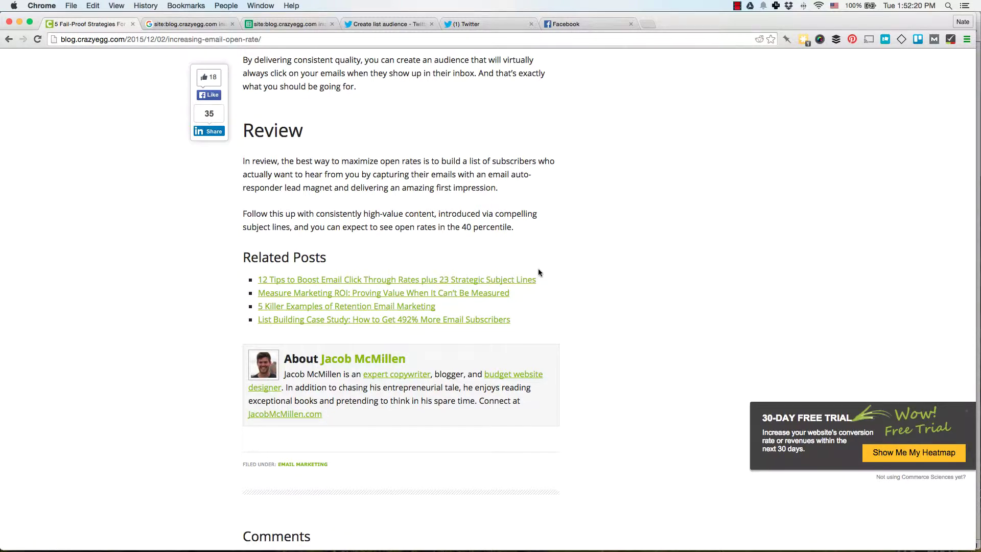
pyautogui.scroll(-1, 568, 343)
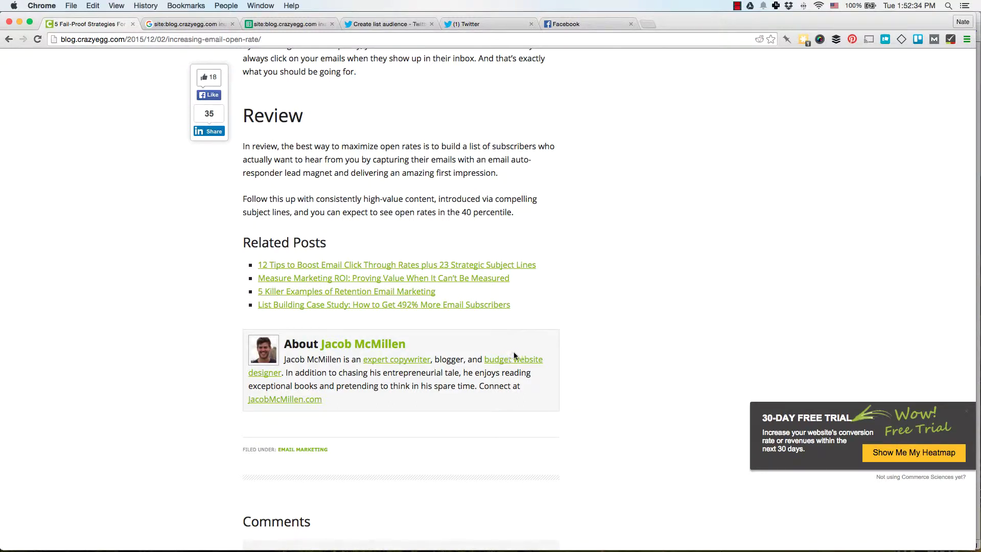
# Open the author's profile, note its /author/ URL path, then view the site:blog.crazyegg.com inurl:author results.
pyautogui.click(368, 349)
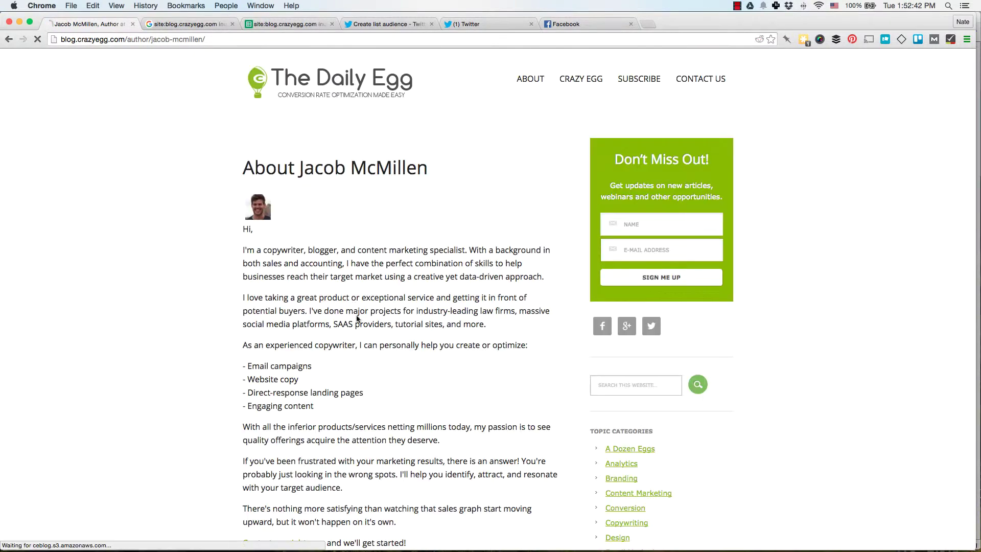
pyautogui.moveTo(125, 40); pyautogui.dragTo(151, 42)
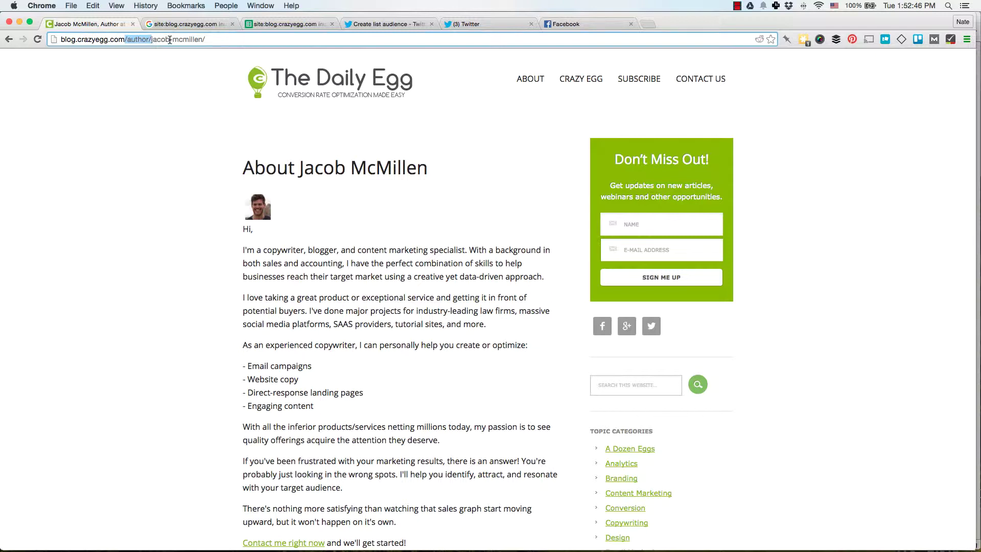
pyautogui.click(170, 39)
pyautogui.moveTo(127, 39); pyautogui.dragTo(152, 39)
pyautogui.moveTo(62, 39); pyautogui.dragTo(149, 41)
pyautogui.click(157, 40)
pyautogui.click(180, 24)
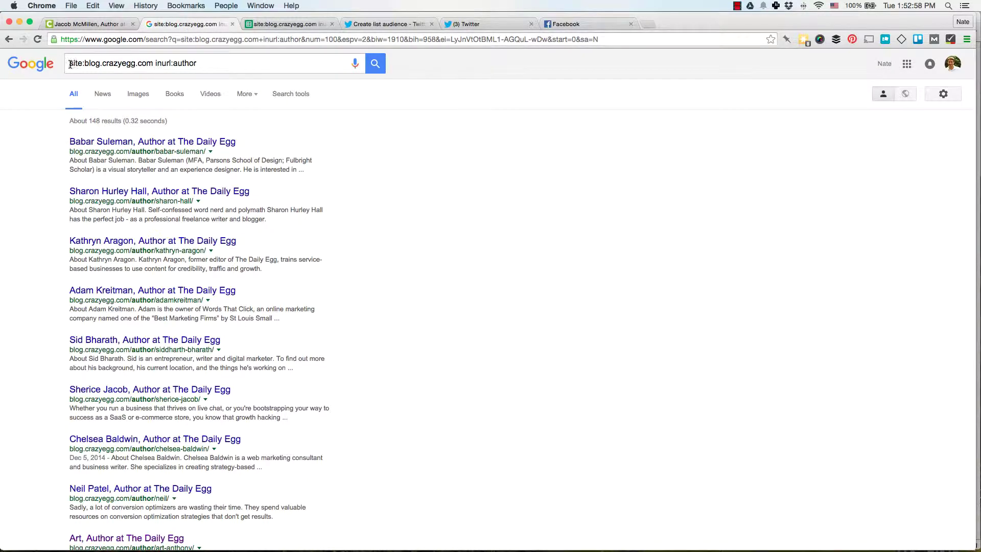
pyautogui.moveTo(70, 65); pyautogui.dragTo(151, 65)
pyautogui.click(114, 64)
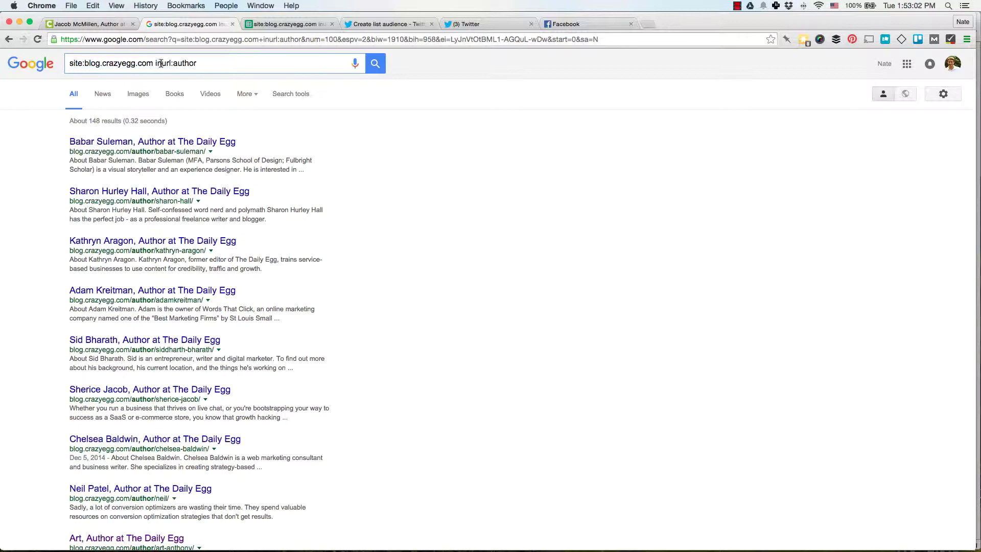
pyautogui.moveTo(155, 64); pyautogui.dragTo(167, 64)
pyautogui.moveTo(71, 153); pyautogui.dragTo(205, 152)
pyautogui.click(202, 153)
pyautogui.doubleClick(139, 200)
pyautogui.click(140, 201)
pyautogui.doubleClick(139, 201)
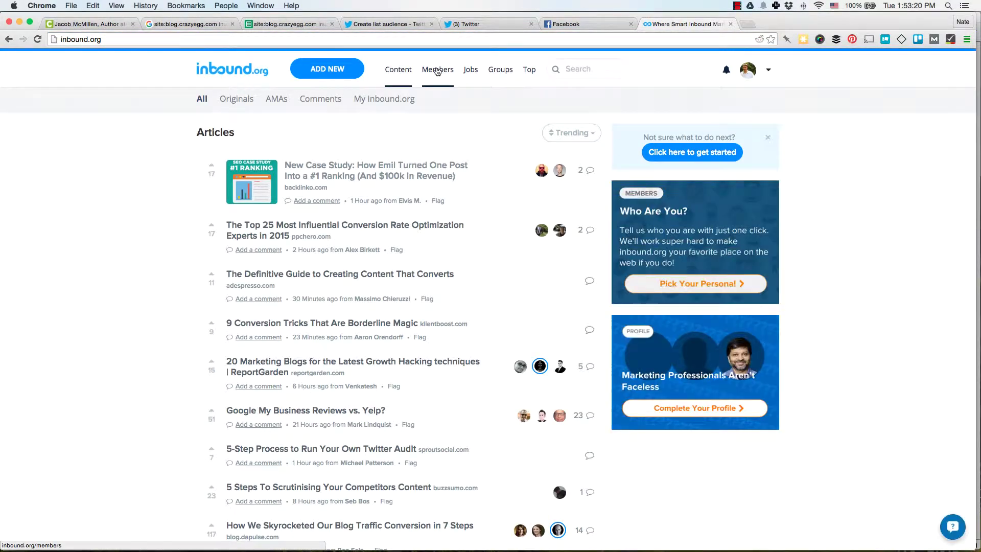
# Open a member's profile from the inbound.org Members directory and select the end of its URL.
pyautogui.click(438, 70)
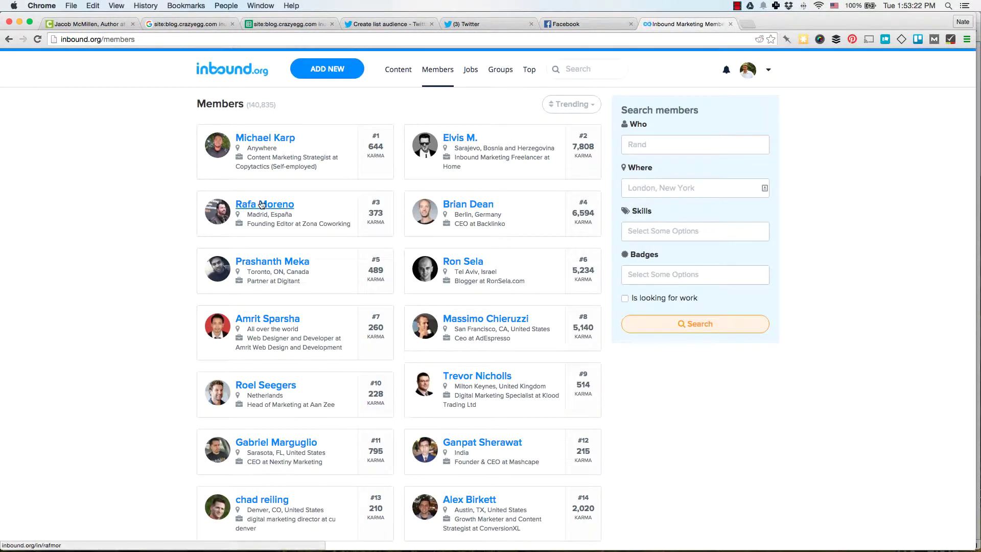
pyautogui.click(263, 204)
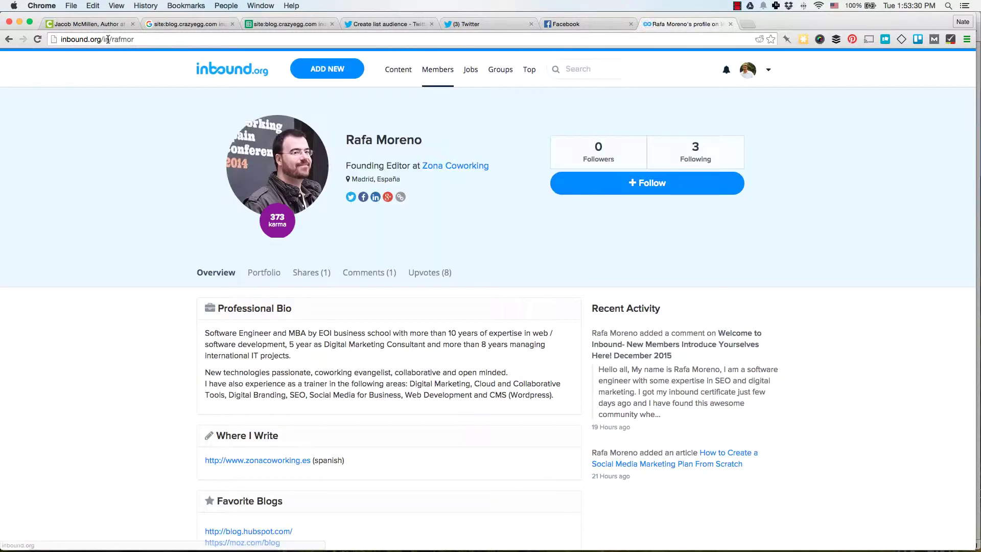
pyautogui.moveTo(120, 40); pyautogui.dragTo(133, 39)
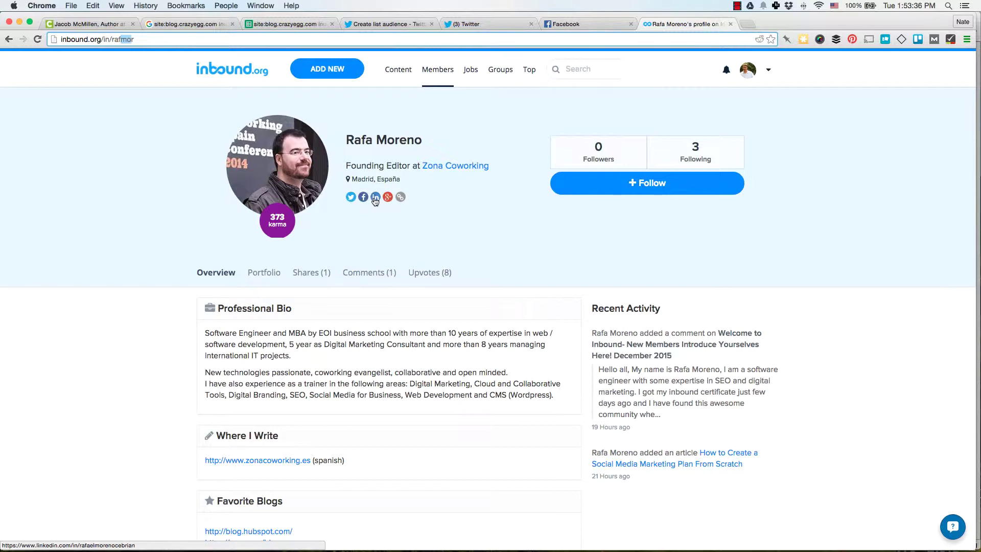
# Compare the blog author page's /author/ URL, then return to the inbound.org member profile.
pyautogui.click(87, 24)
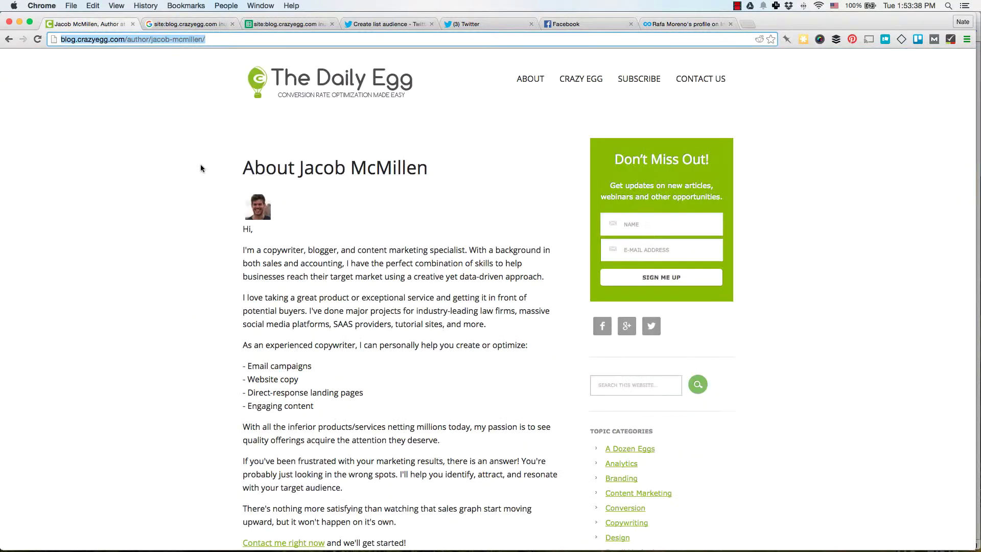
pyautogui.scroll(-8, 335, 265)
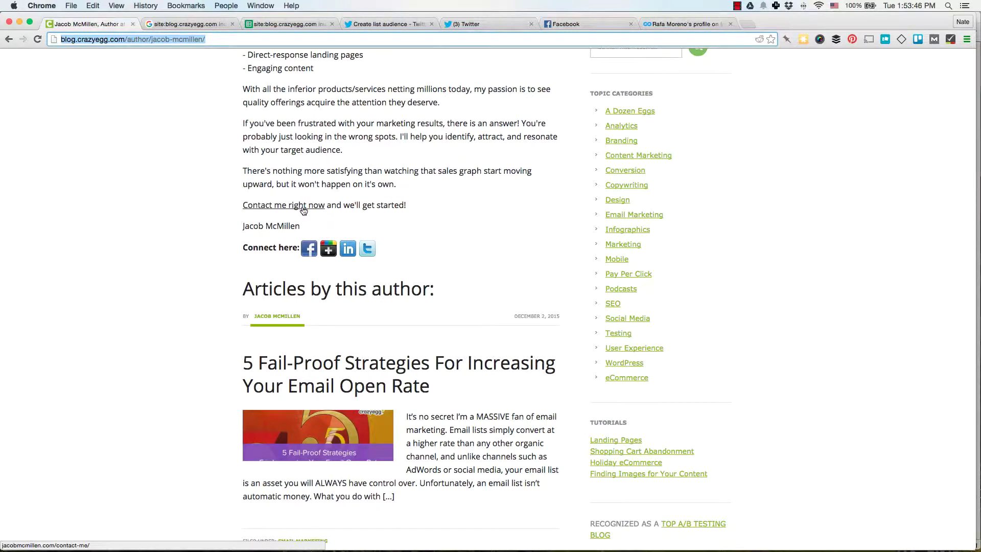
pyautogui.scroll(10, 304, 211)
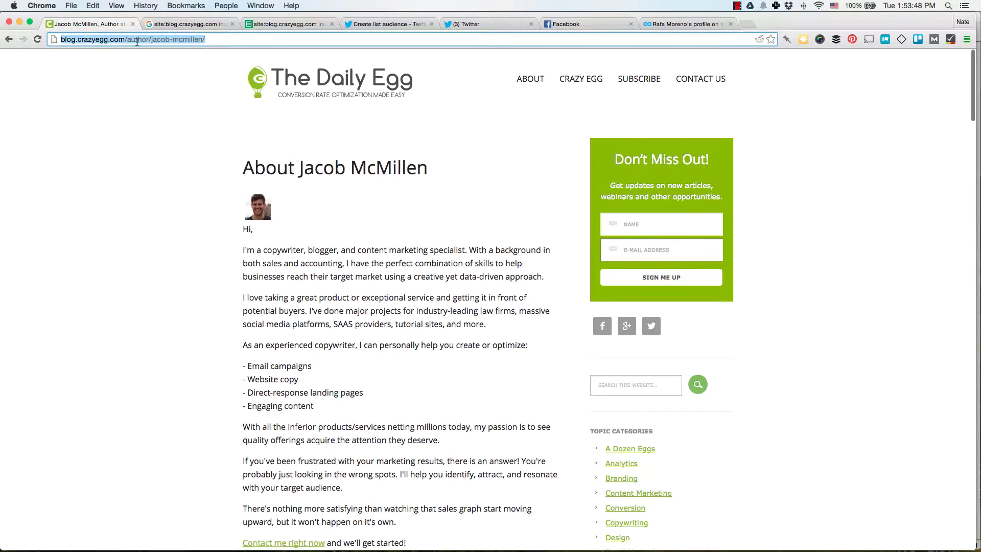
pyautogui.doubleClick(141, 40)
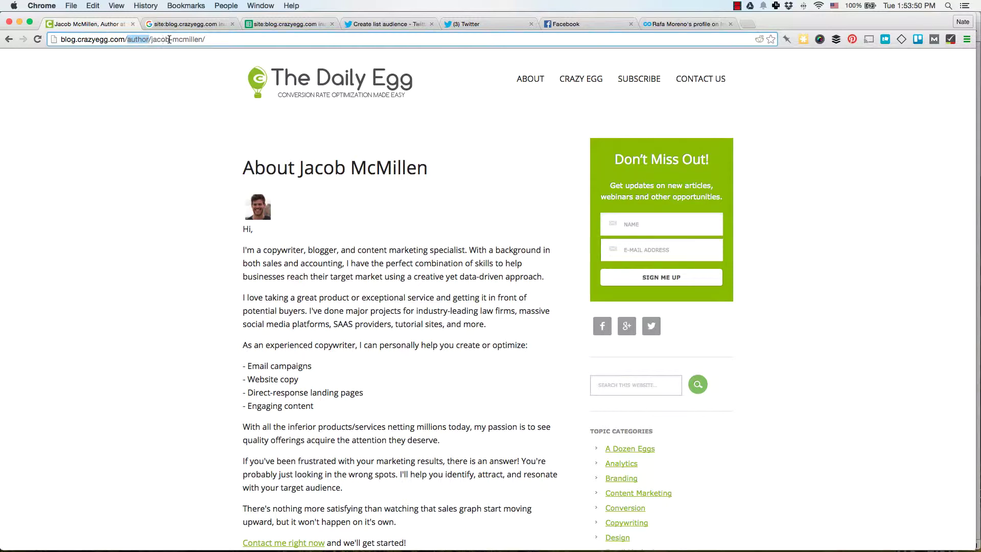
pyautogui.moveTo(88, 39); pyautogui.dragTo(122, 39)
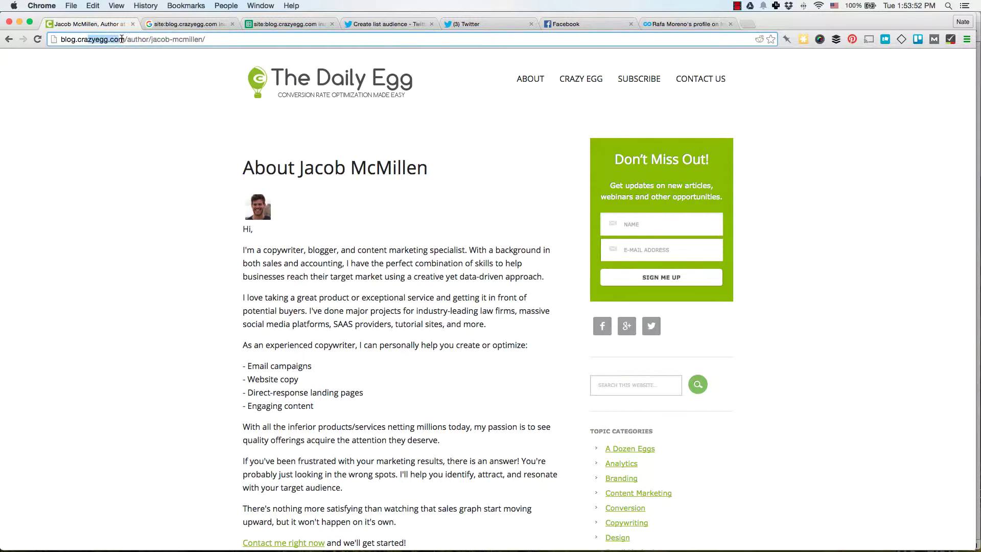
pyautogui.click(319, 257)
pyautogui.scroll(-5, 377, 274)
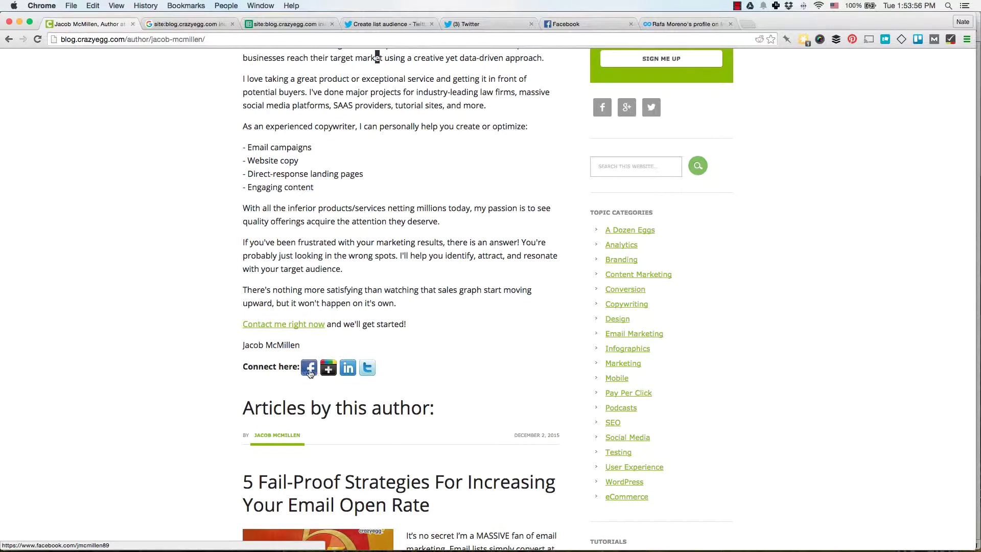
pyautogui.scroll(3, 337, 179)
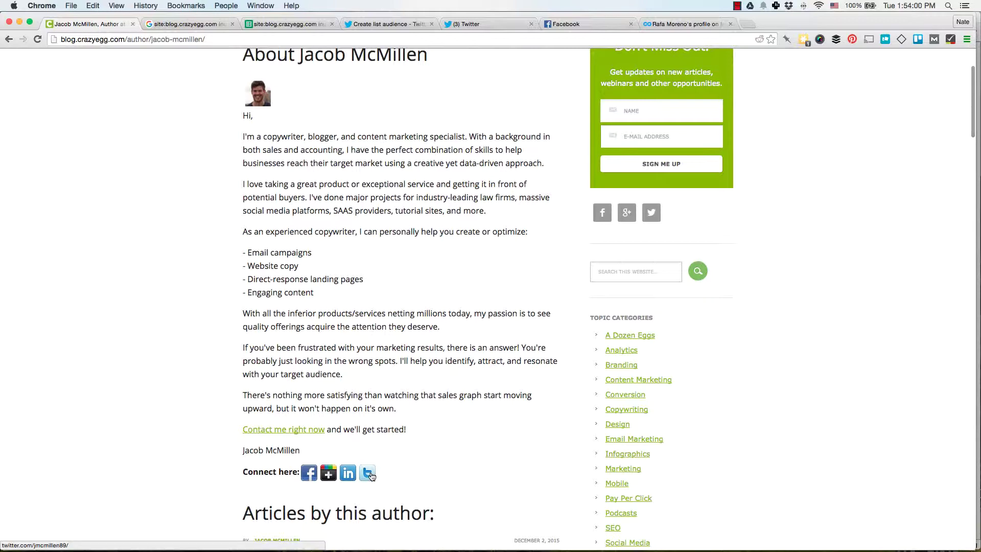
pyautogui.click(695, 24)
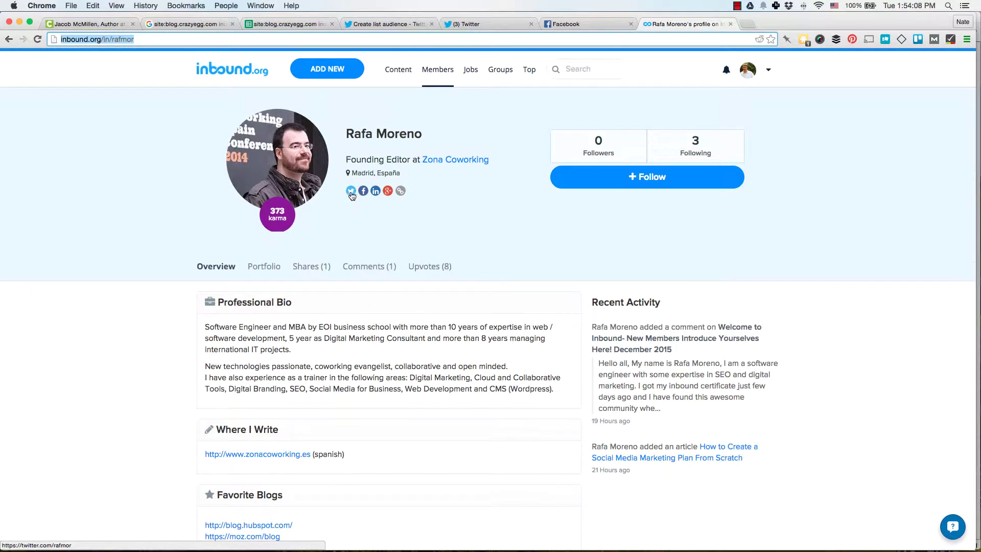
# Close the member profile and go back to the Google inurl:author search results.
pyautogui.click(731, 24)
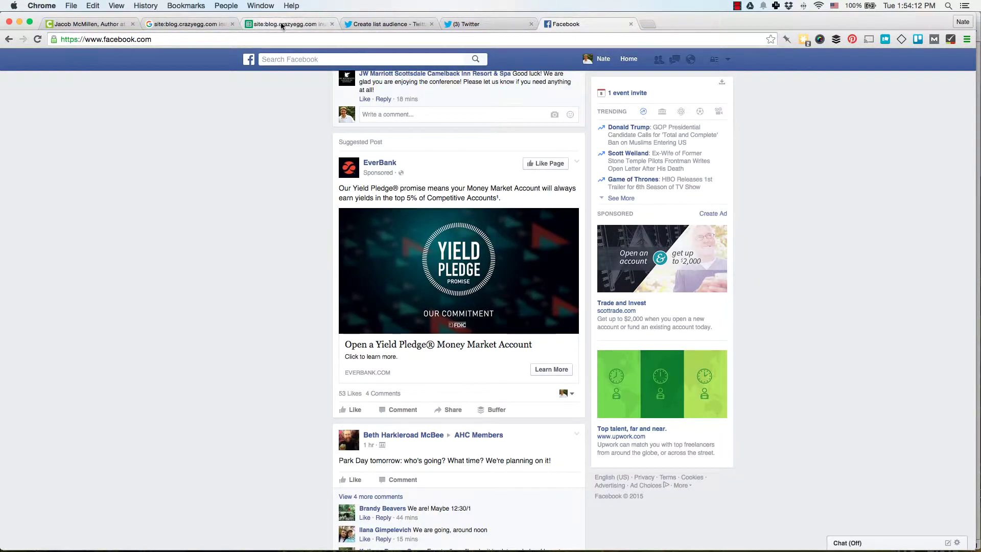
pyautogui.click(176, 25)
pyautogui.moveTo(100, 58); pyautogui.dragTo(185, 63)
pyautogui.click(527, 194)
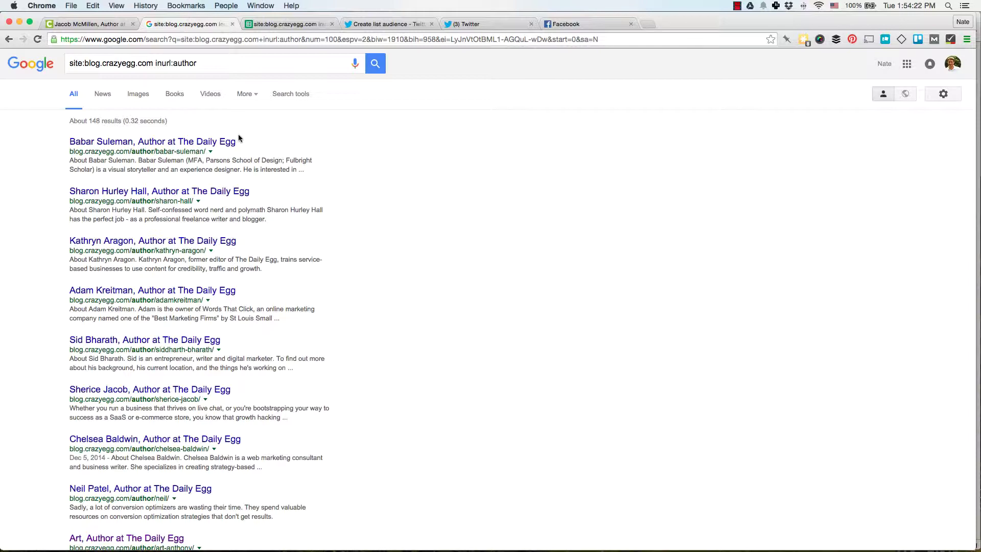
# Scrape links similar to the first result, listing author names and blog.crazyegg.com/author/ URLs.
pyautogui.rightClick(183, 143)
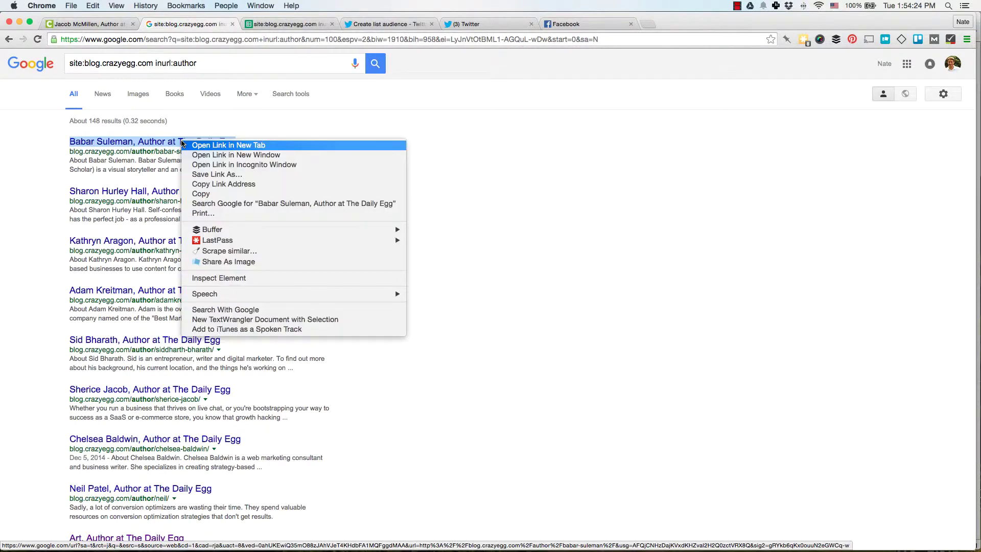
pyautogui.click(251, 254)
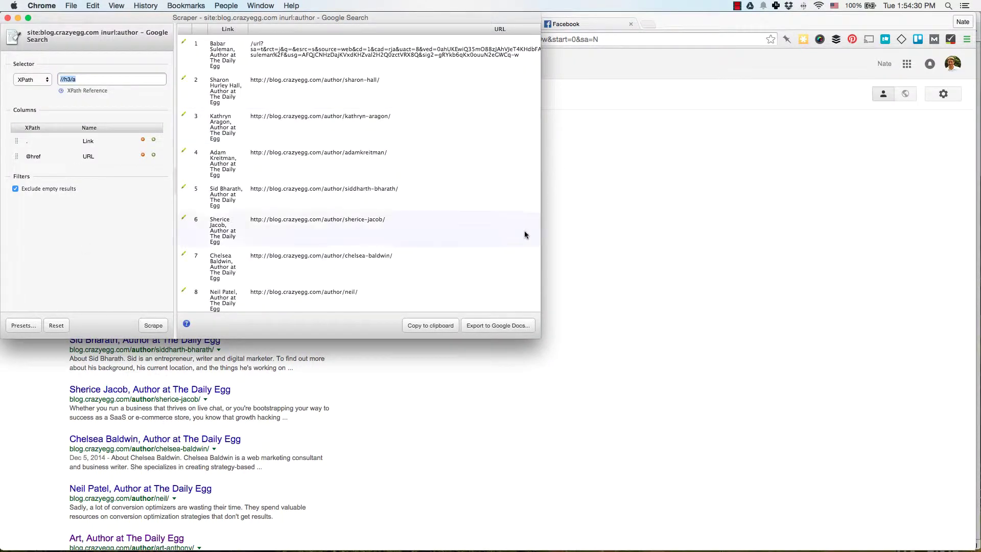
pyautogui.scroll(-2, 267, 176)
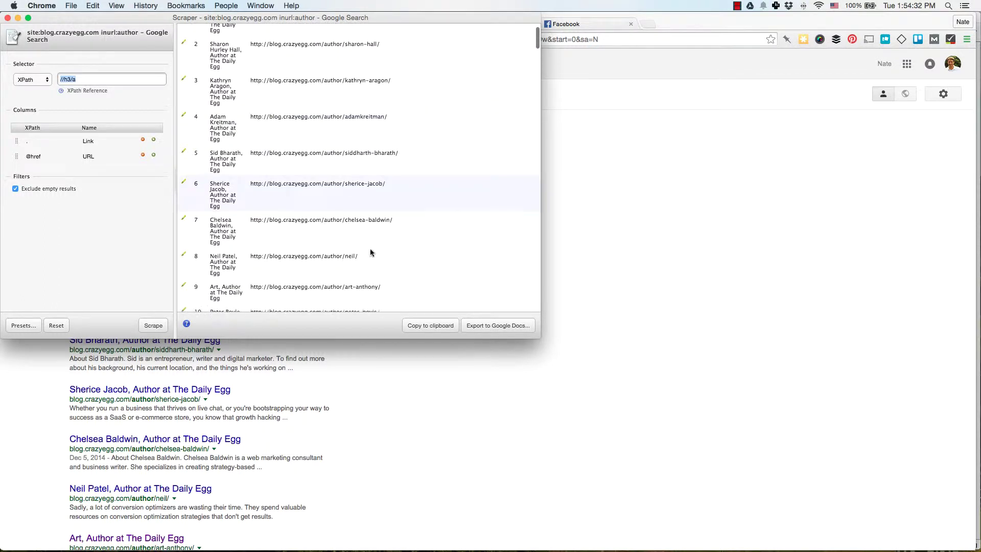
pyautogui.scroll(2, 296, 210)
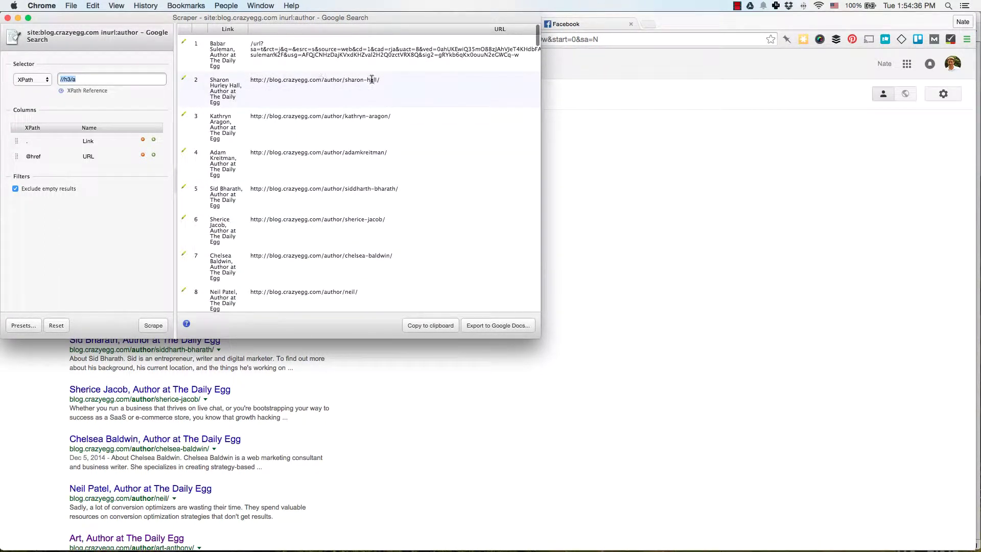
# Close Scraper and review the Google Sheets export of 100 author names and author-page URLs.
pyautogui.click(8, 18)
pyautogui.click(281, 24)
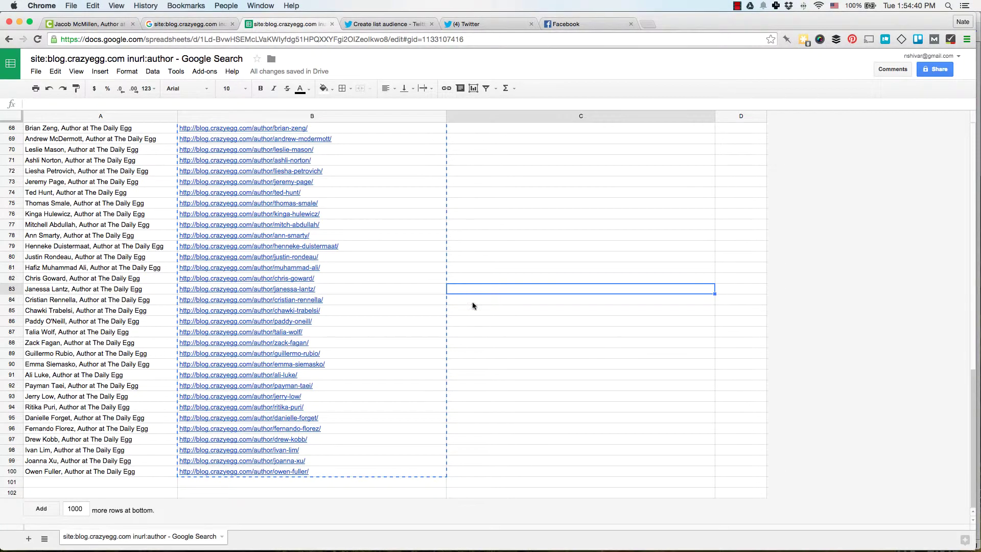
pyautogui.scroll(15, 372, 307)
pyautogui.scroll(-14, 360, 308)
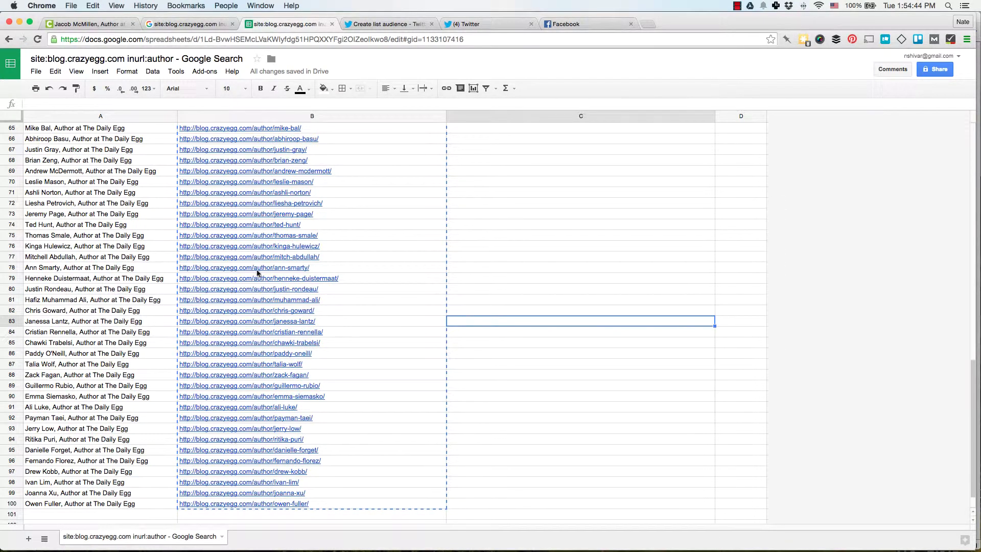
pyautogui.scroll(15, 259, 265)
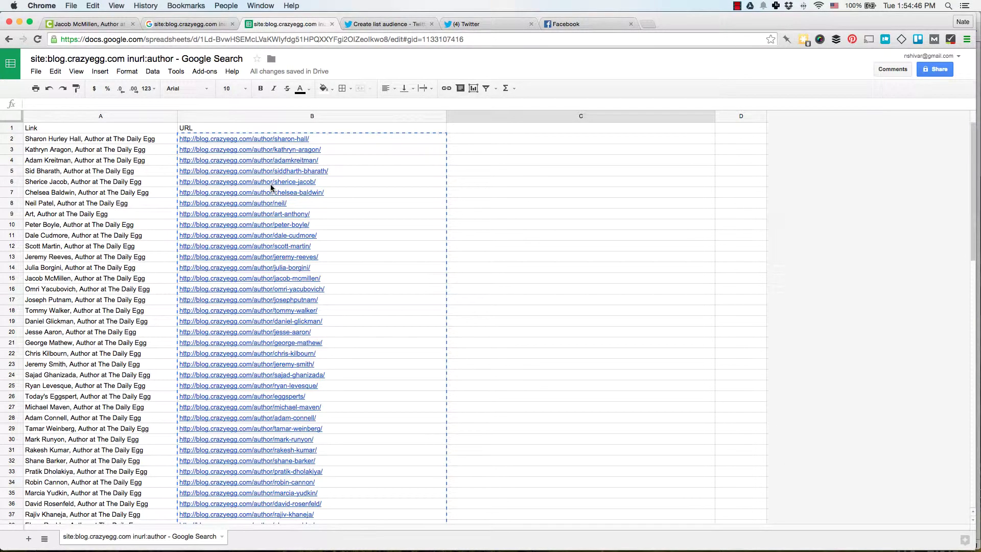
pyautogui.moveTo(249, 307)
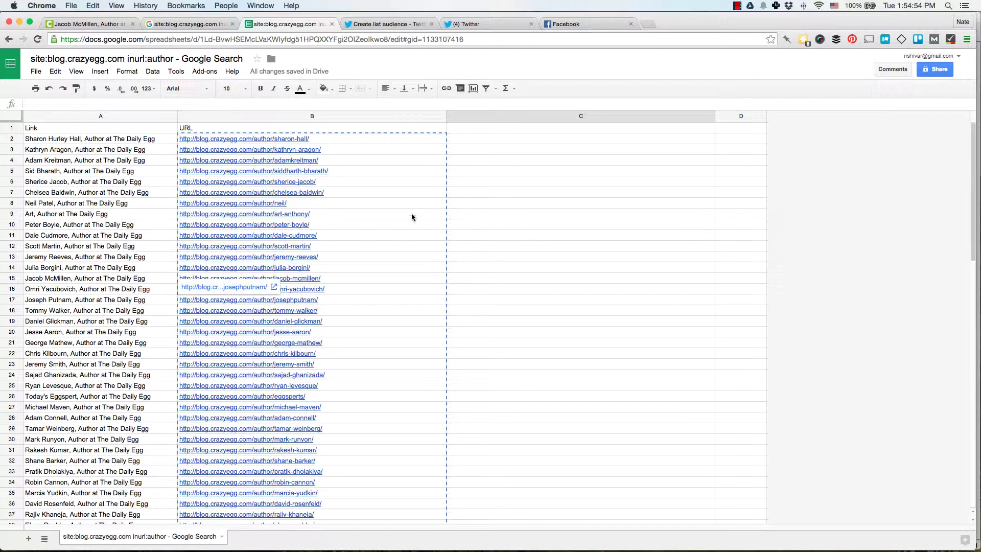
pyautogui.moveTo(366, 381)
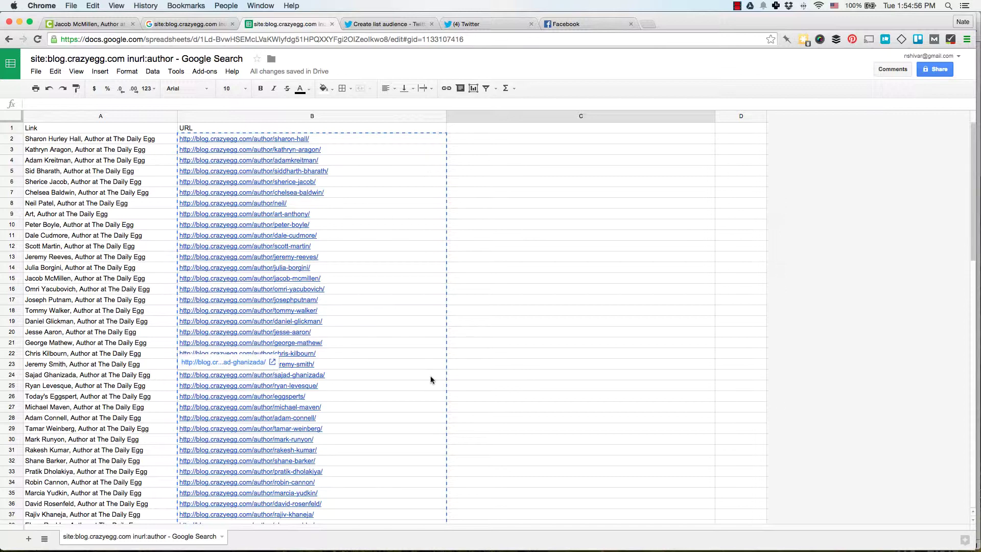
pyautogui.press('super+Tab')
pyautogui.press('super+Tab')
pyautogui.press('super+Tab')
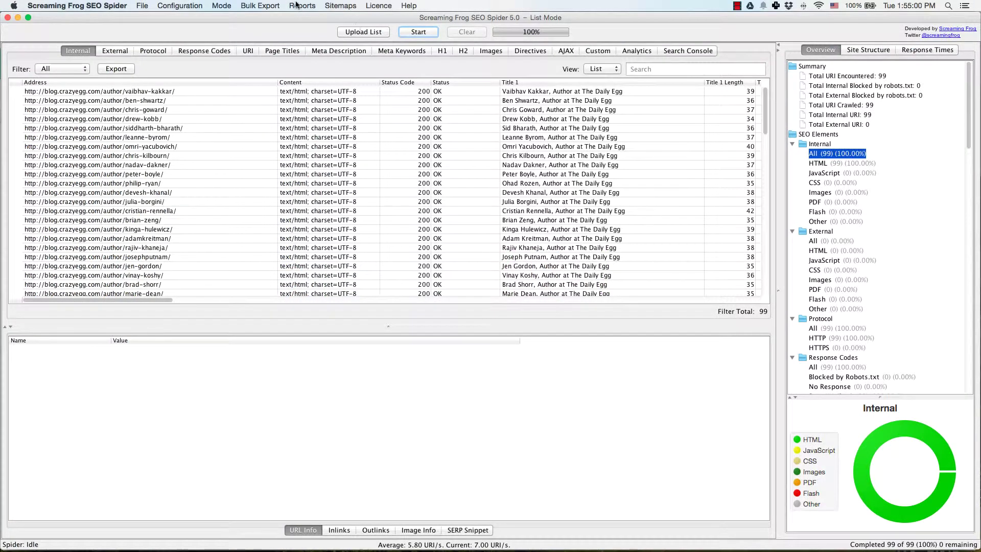
pyautogui.click(229, 9)
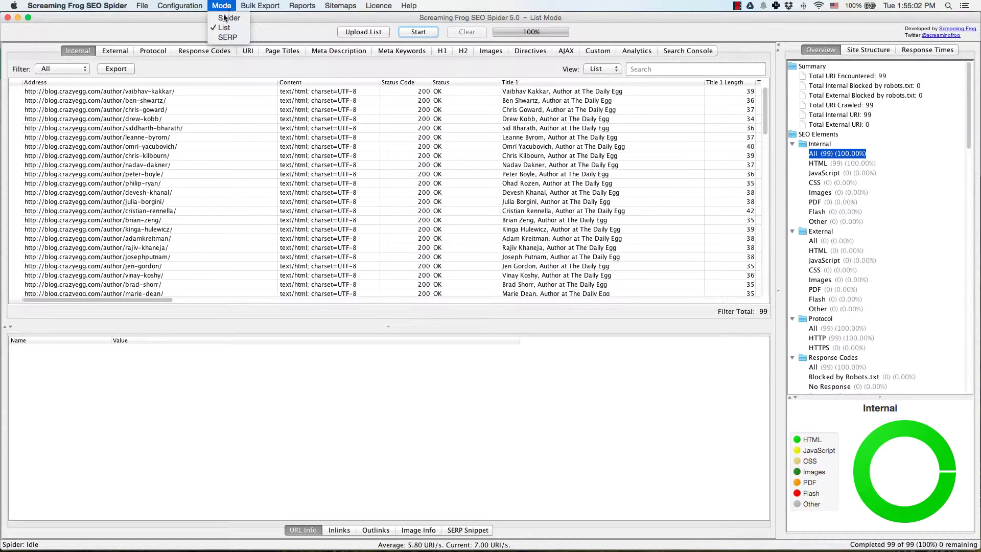
pyautogui.click(228, 29)
pyautogui.click(371, 32)
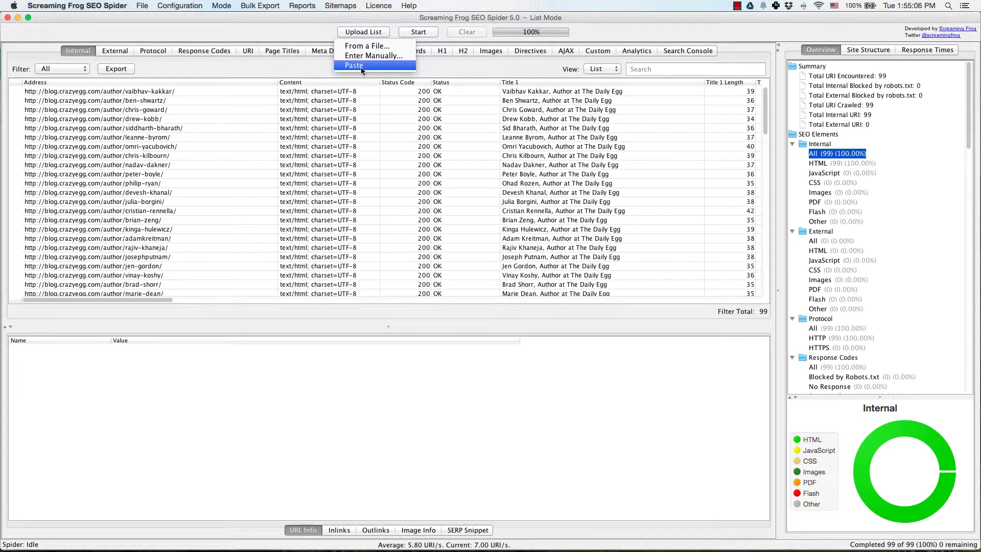
pyautogui.click(371, 36)
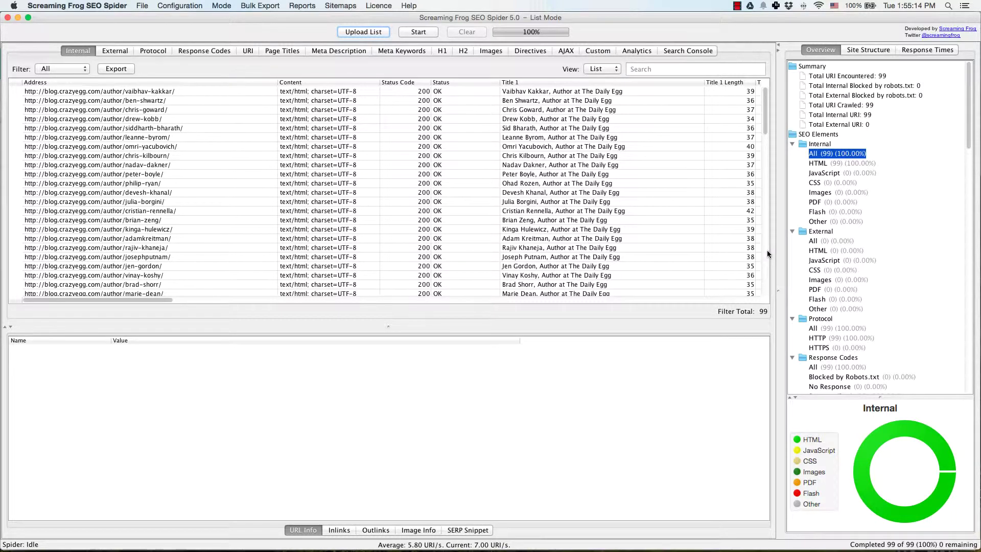
# Show the outlinks of one crawled author page, such as category, tag and article links.
pyautogui.click(530, 175)
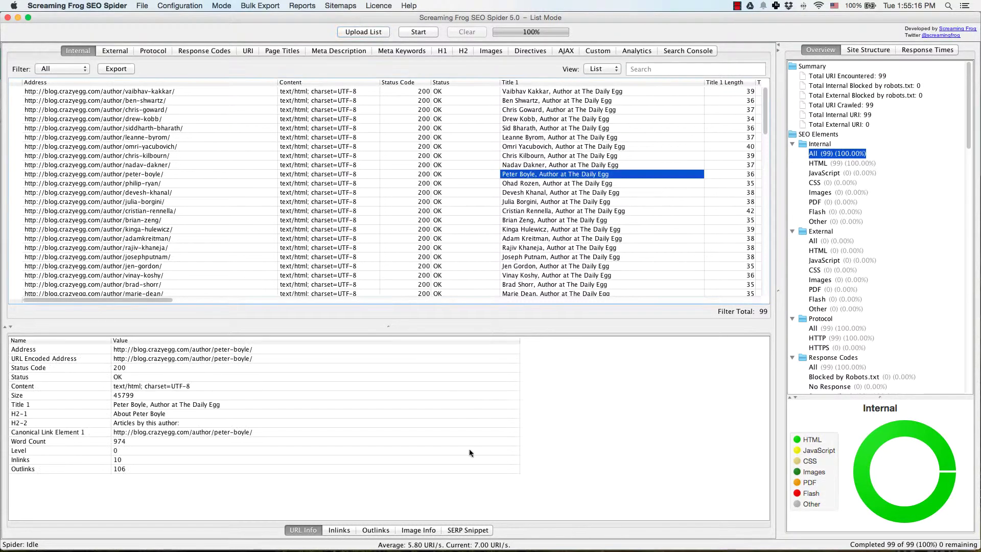
pyautogui.click(376, 531)
pyautogui.scroll(-6, 381, 434)
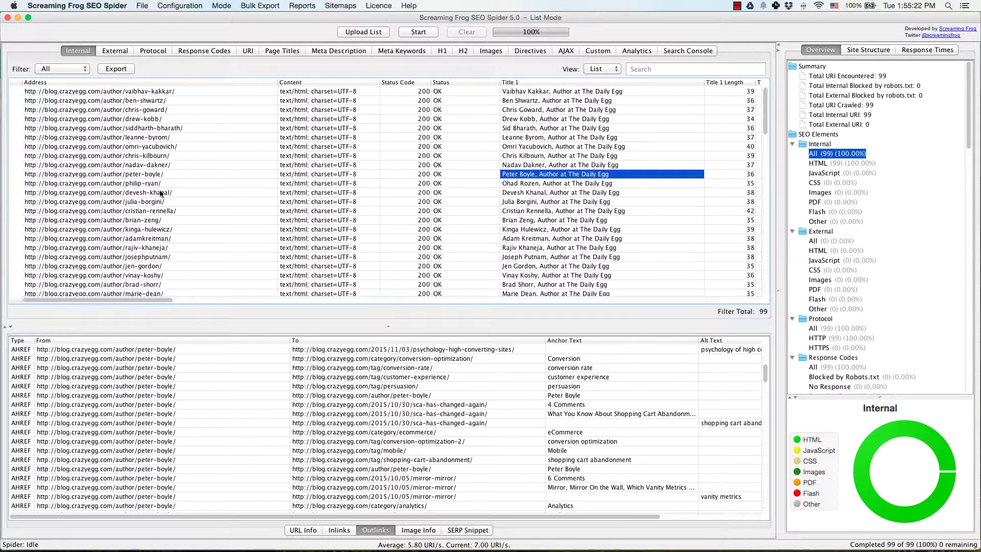
pyautogui.scroll(-8, 361, 432)
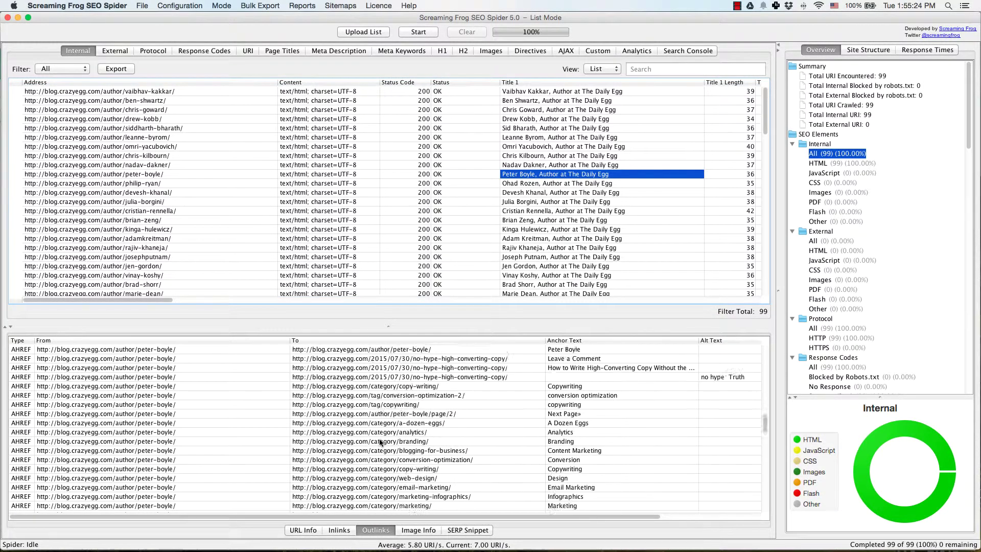
pyautogui.scroll(-8, 381, 443)
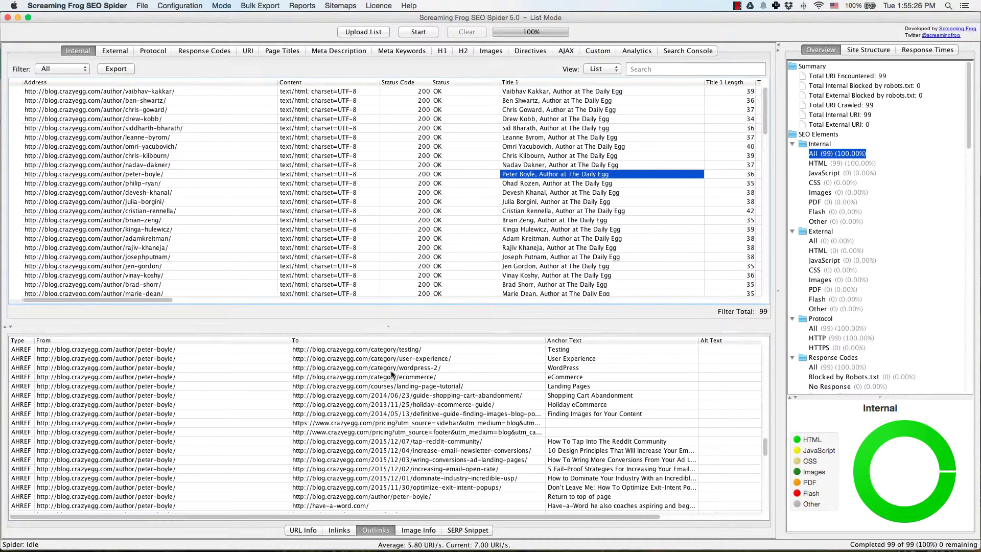
pyautogui.scroll(10, 390, 376)
pyautogui.hscroll(3, 373, 371)
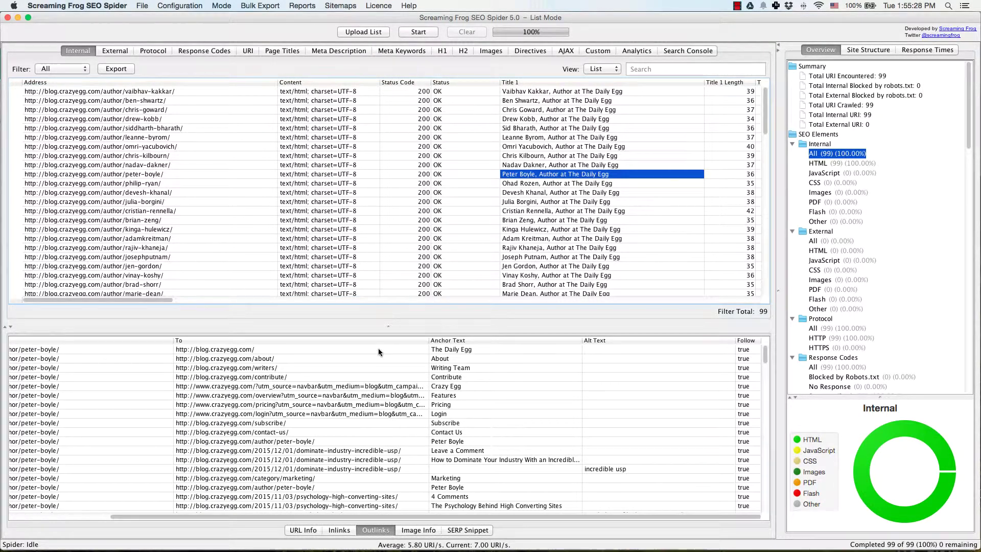
# Browse the Reports and Bulk Export menus in Screaming Frog.
pyautogui.click(304, 6)
pyautogui.moveTo(258, 6)
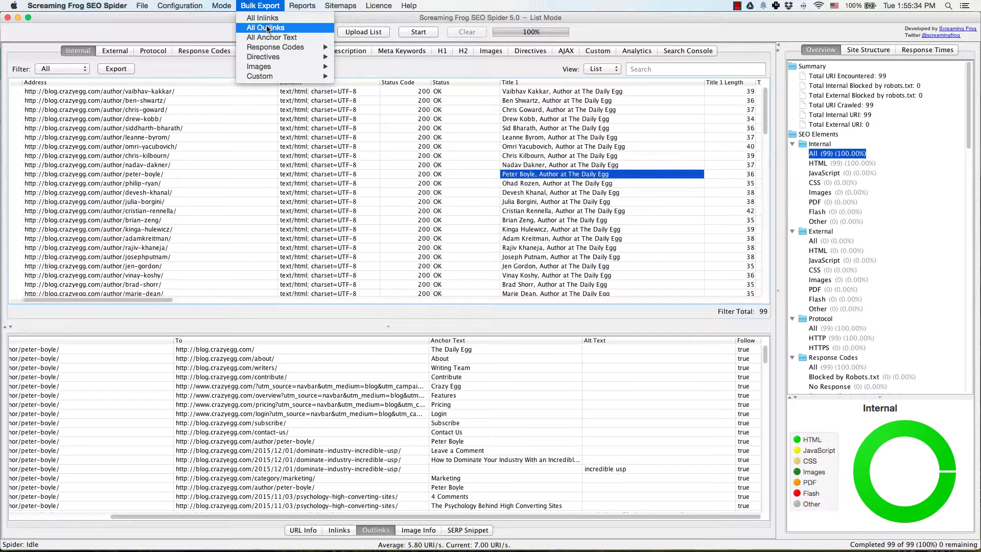
pyautogui.click(270, 6)
# In all_outlinks.xlsx, view the All Outlinks - 1 sheet and its Destination contains twitter.com filter.
pyautogui.press('super+Tab')
pyautogui.press('super+Tab')
pyautogui.press('super+Tab')
pyautogui.press('super+Tab')
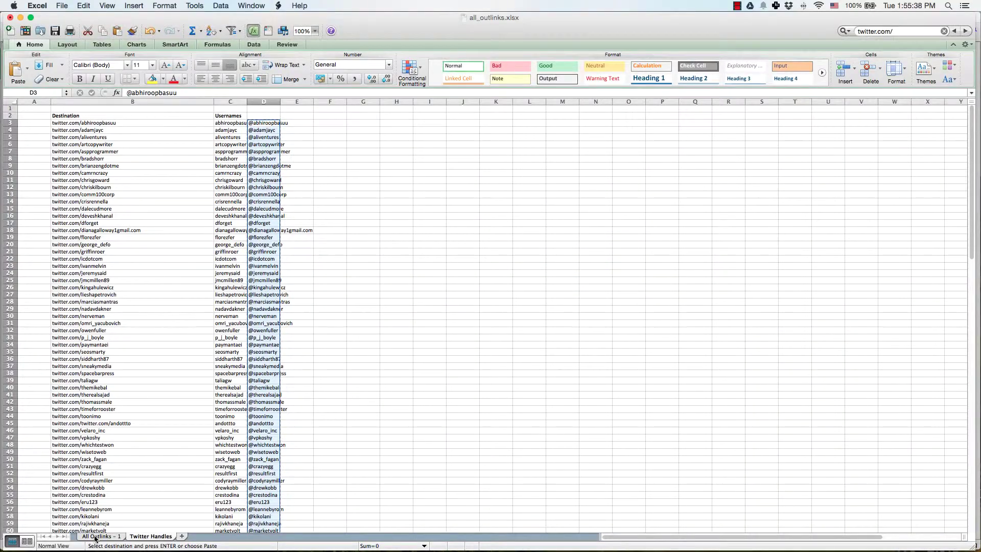
pyautogui.click(99, 536)
pyautogui.click(606, 215)
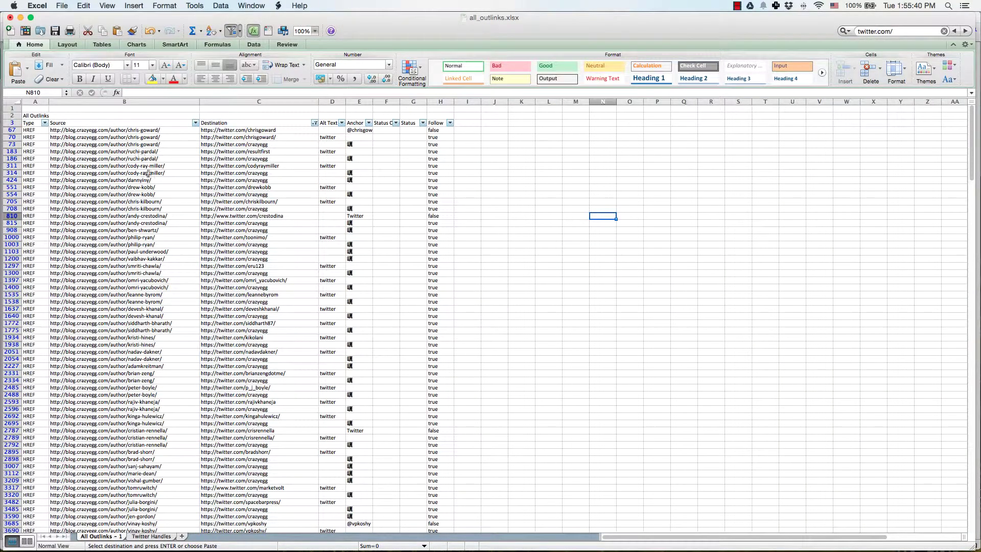
pyautogui.click(314, 123)
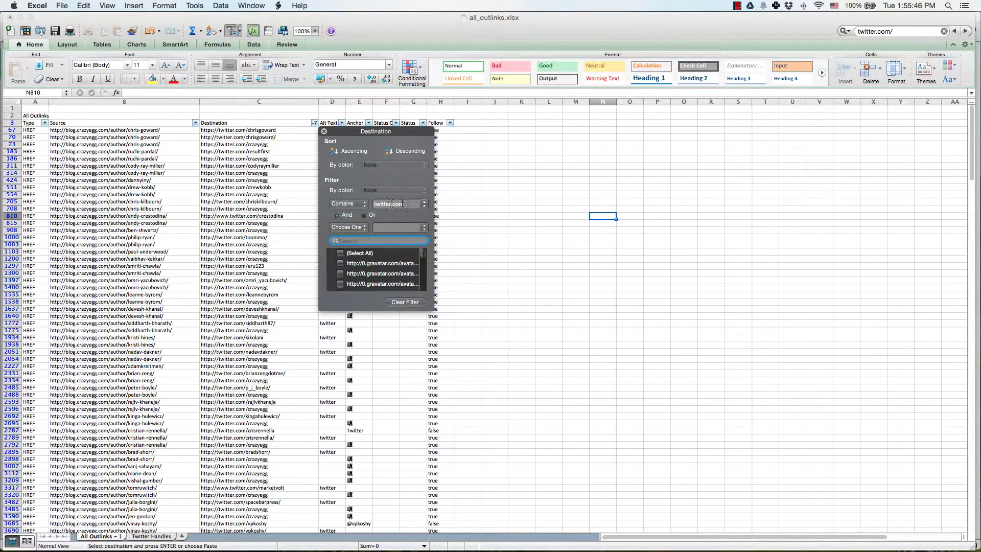
pyautogui.click(576, 295)
pyautogui.scroll(-1, 276, 466)
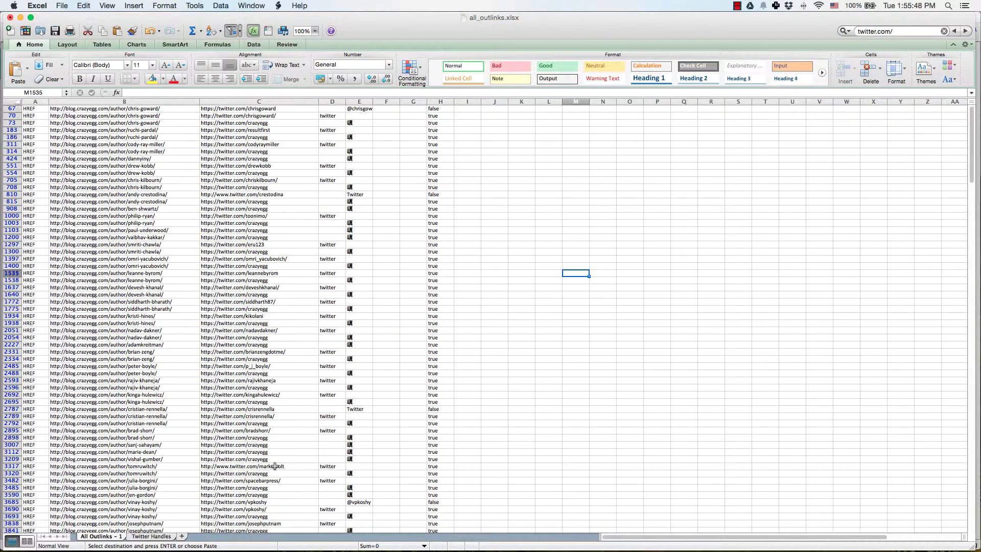
pyautogui.scroll(-3, 275, 466)
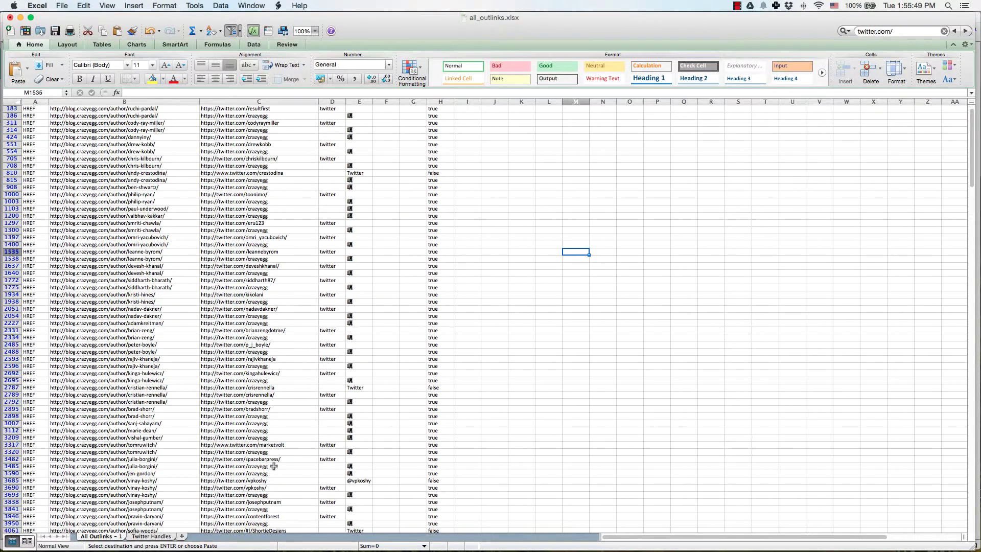
# Review the Twitter Handles sheet's twitter.com URLs in column B and @ handles from D3 to D107.
pyautogui.click(148, 536)
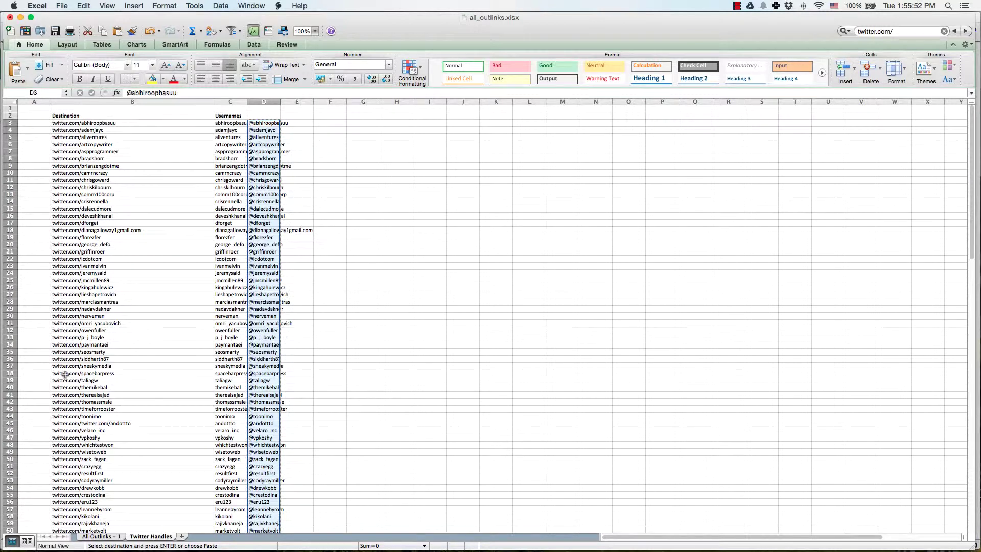
pyautogui.click(85, 225)
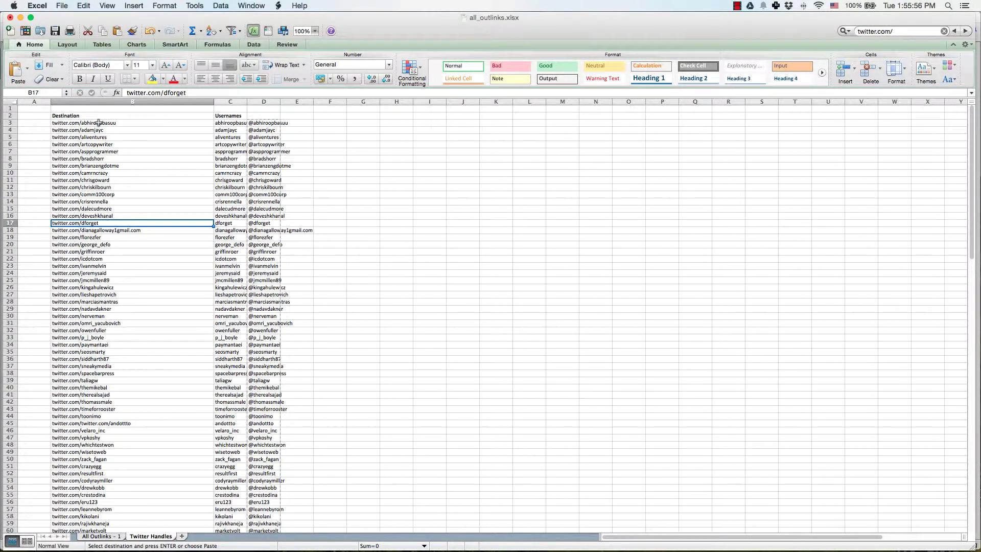
pyautogui.click(82, 121)
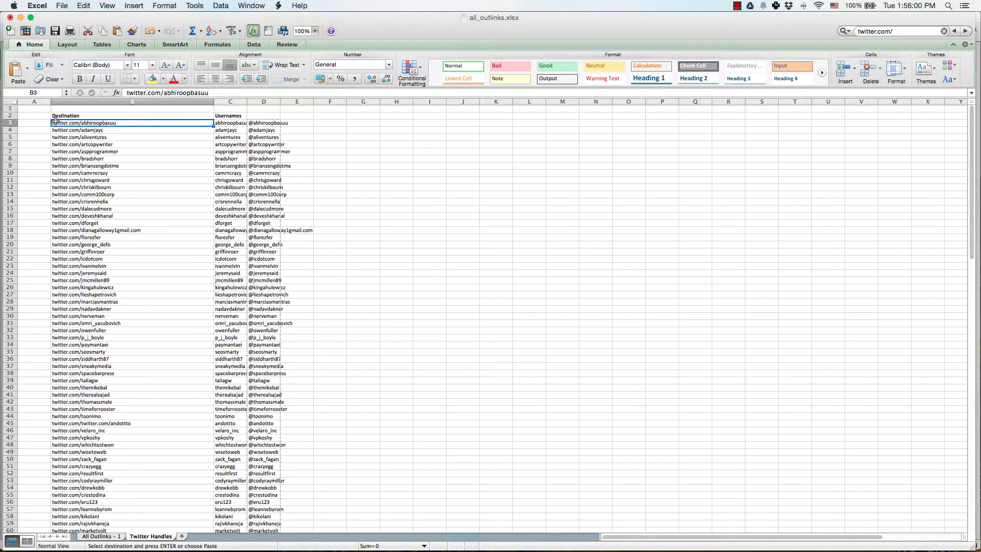
pyautogui.click(124, 136)
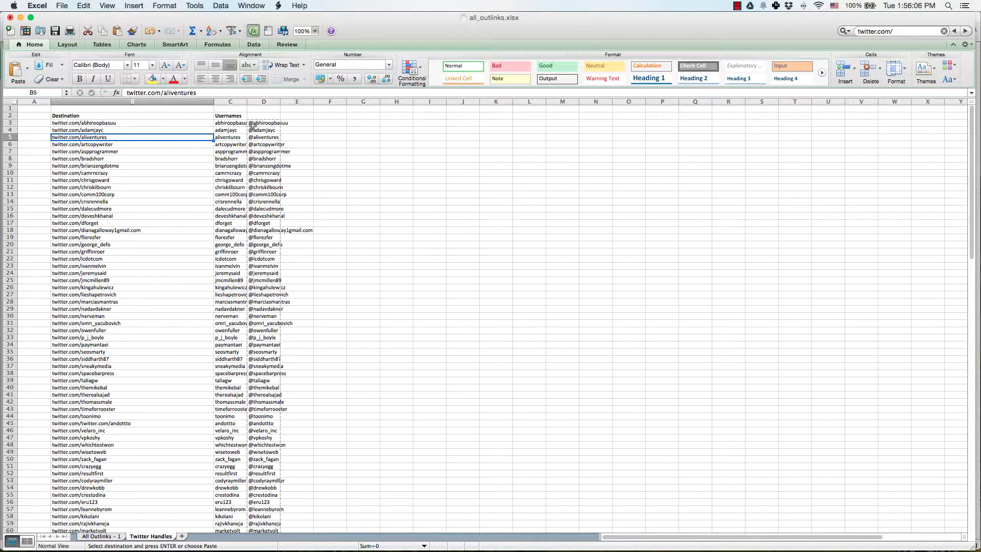
pyautogui.click(253, 123)
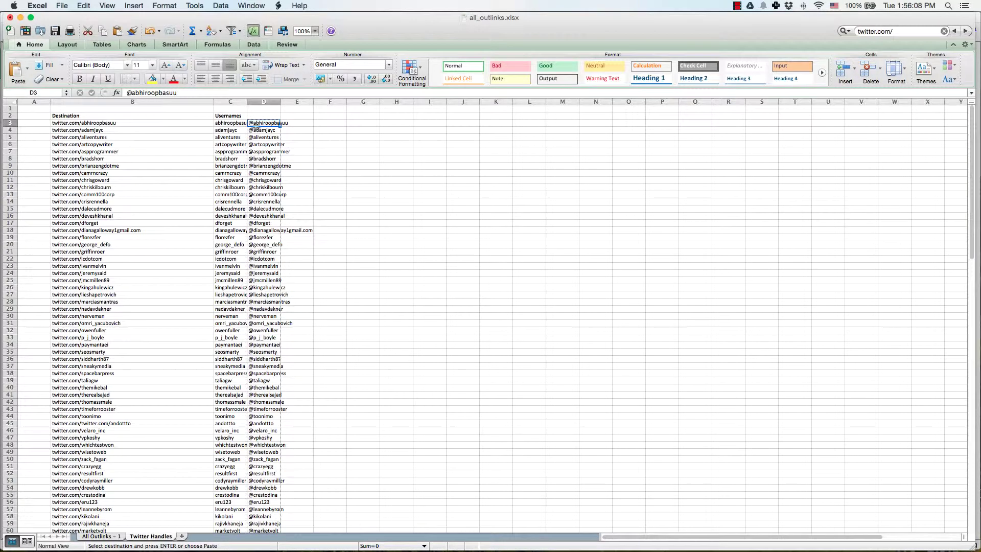
pyautogui.scroll(-20, 256, 133)
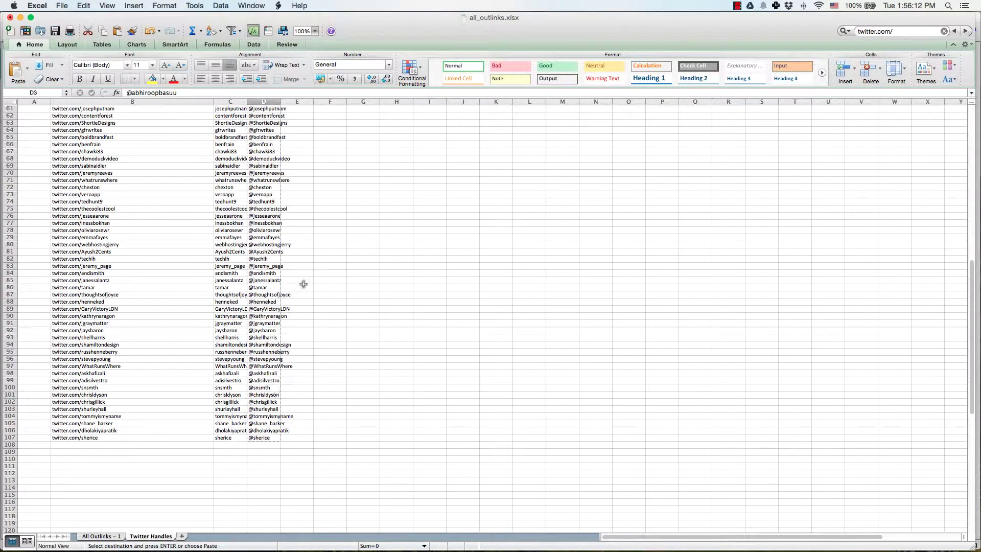
pyautogui.scroll(20, 233, 290)
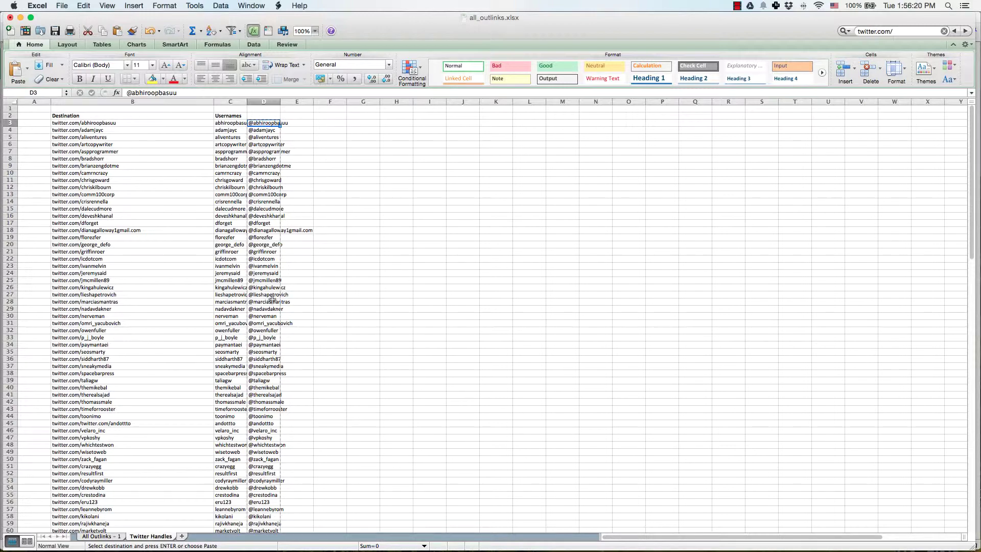
pyautogui.scroll(-6, 274, 331)
pyautogui.moveTo(428, 545)
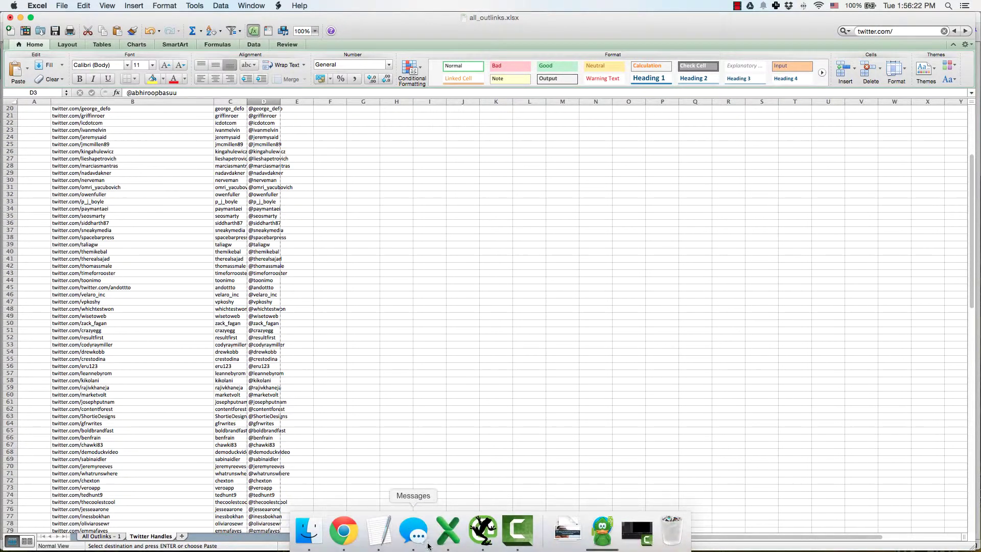
pyautogui.click(379, 532)
pyautogui.scroll(15, 447, 279)
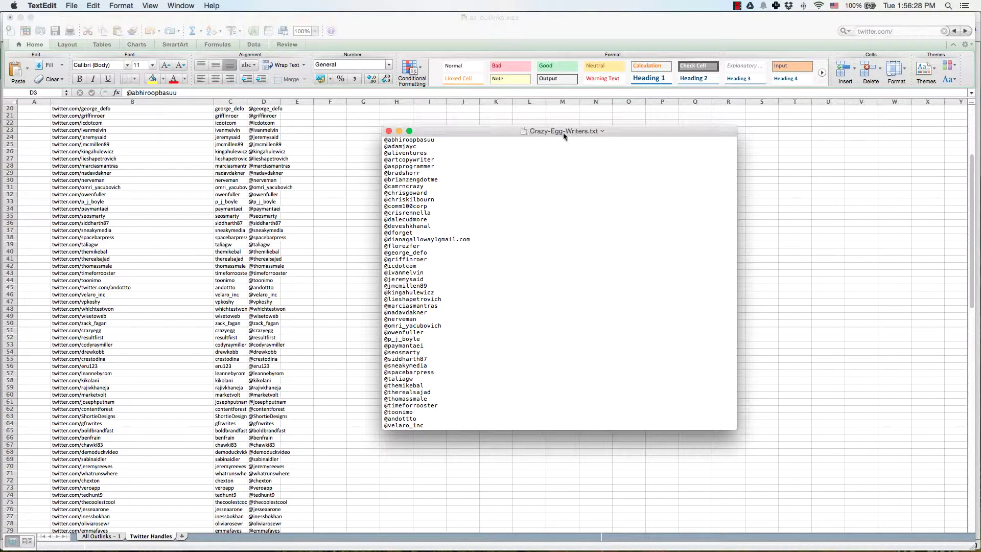
pyautogui.scroll(2, 454, 208)
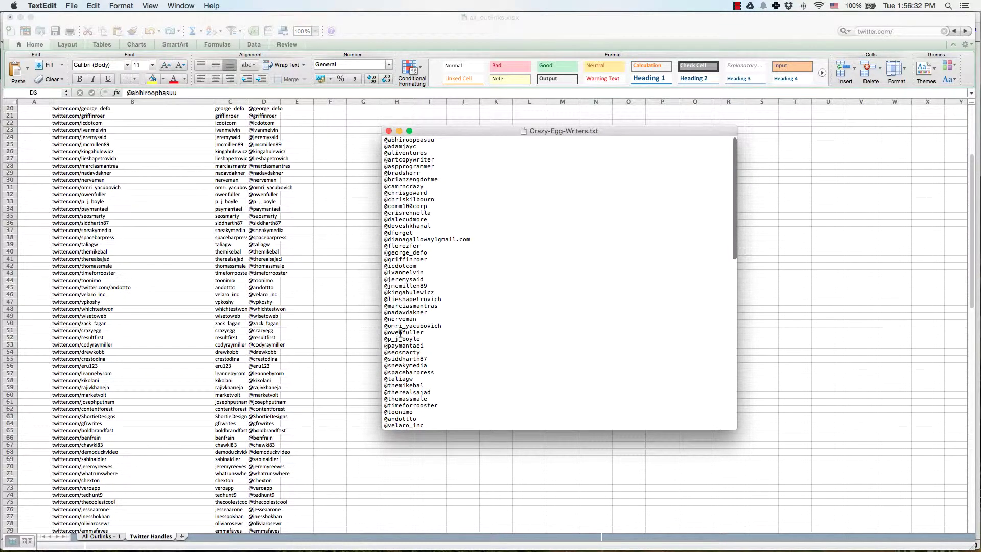
pyautogui.scroll(-15, 408, 340)
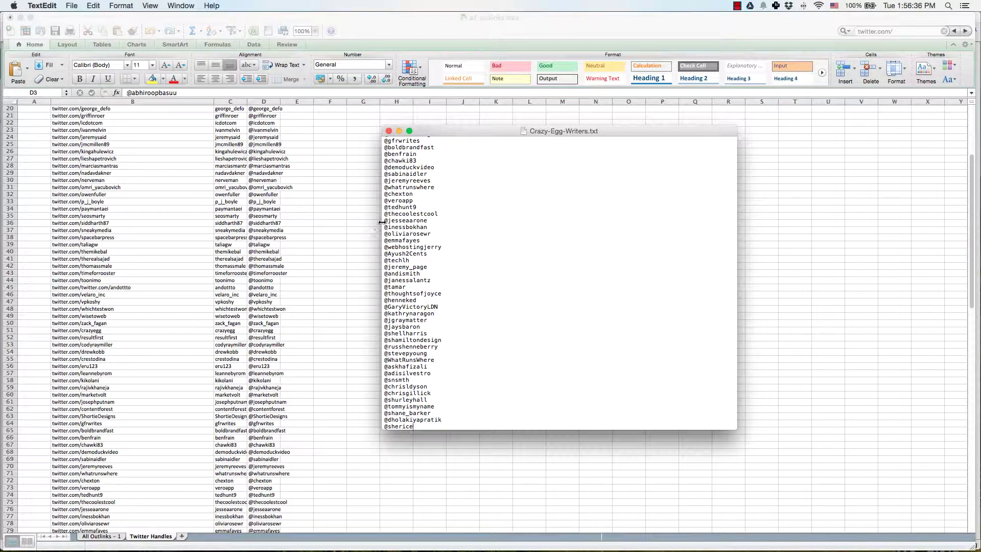
pyautogui.press('super+Tab')
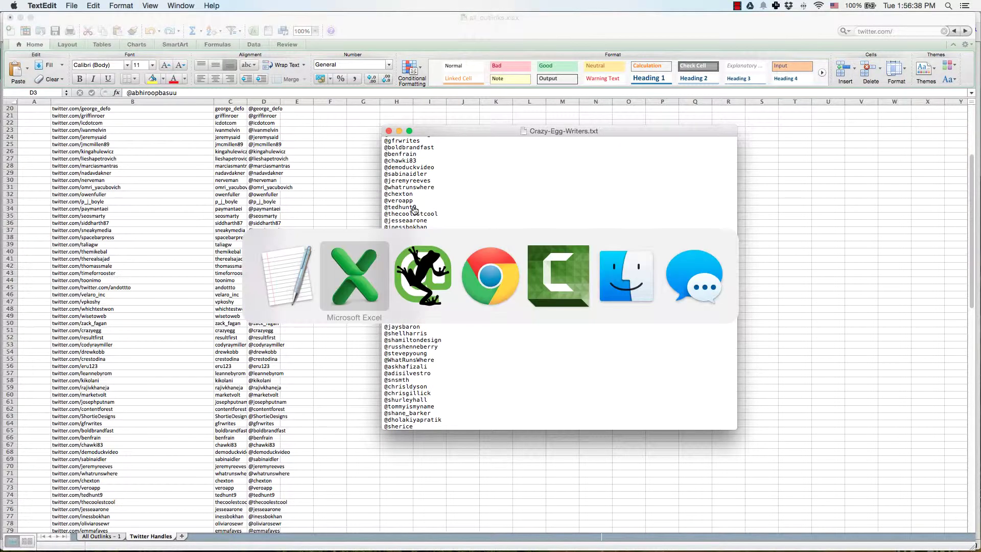
# Return to the Twitter Ads Crazy Egg Writers list audience form using Twitter usernames.
pyautogui.press('super+Tab')
pyautogui.press('super+Tab')
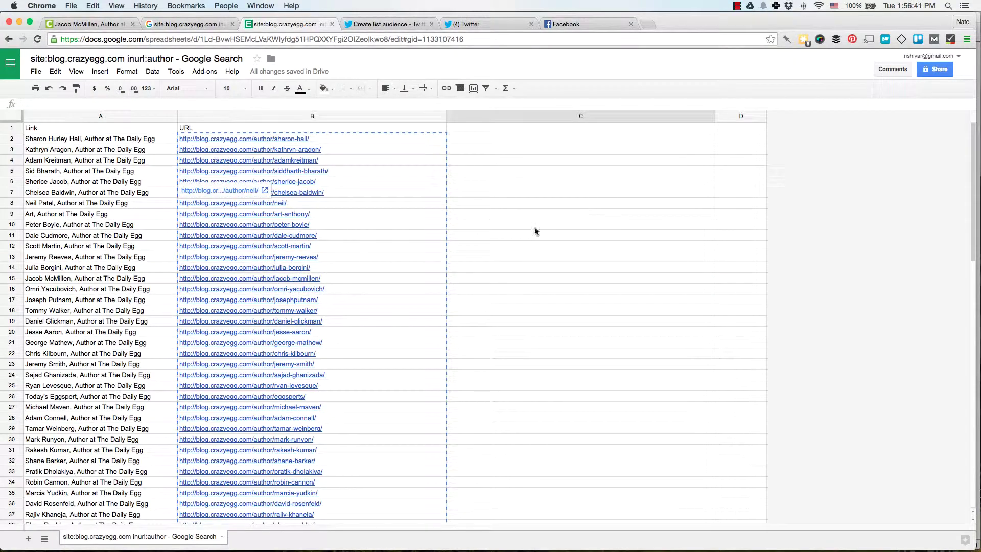
pyautogui.click(517, 235)
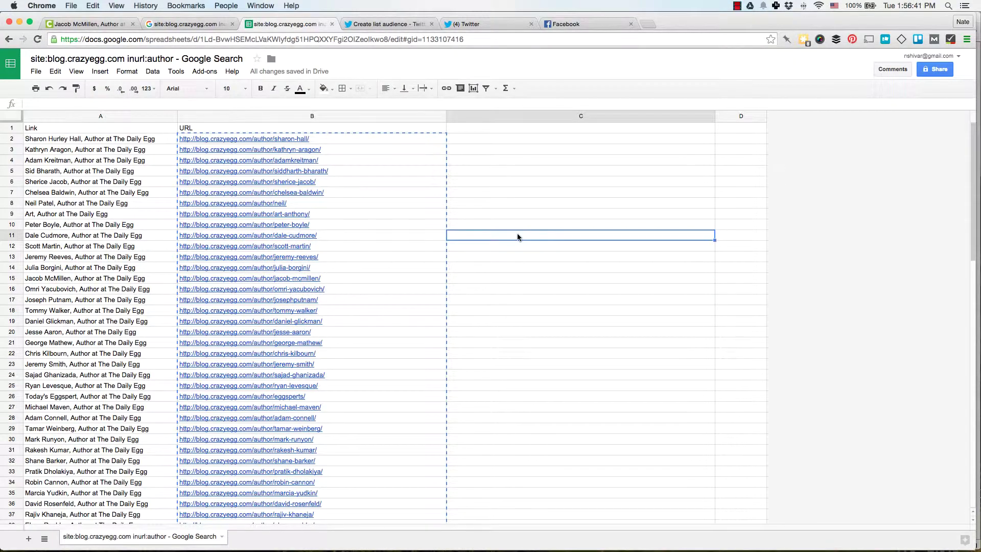
pyautogui.click(394, 25)
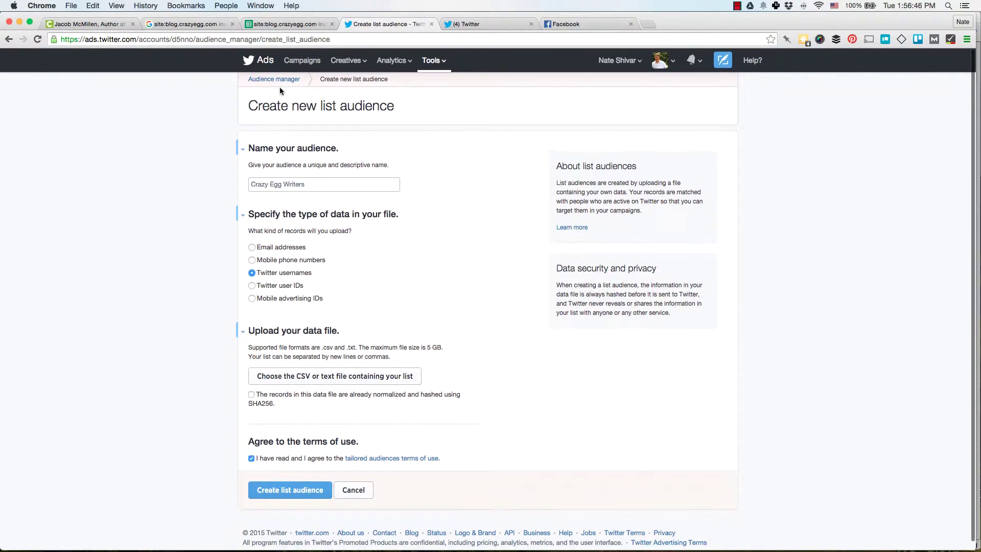
pyautogui.click(444, 61)
pyautogui.click(349, 83)
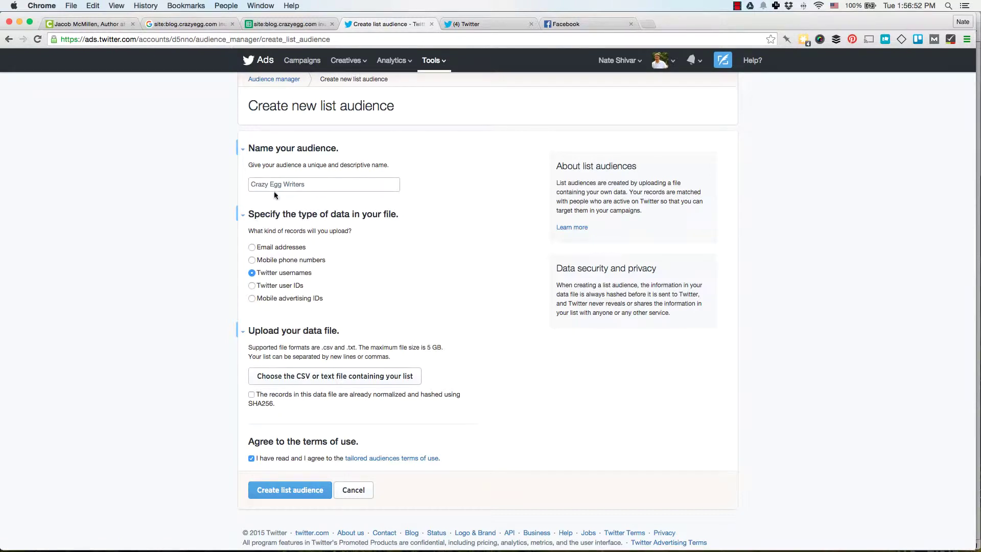
pyautogui.scroll(-1, 227, 310)
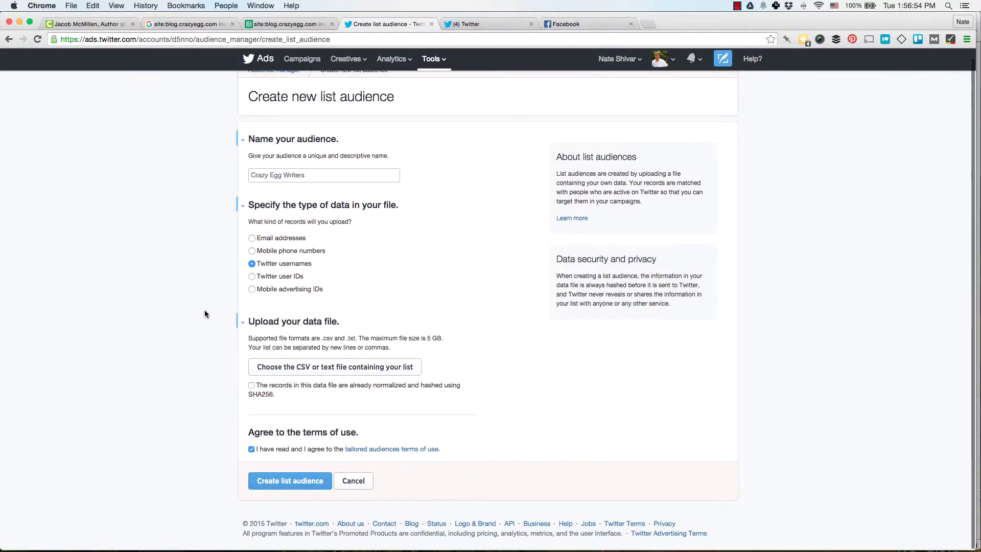
# Attach Crazy-Egg-Writers.txt as the data file and create the list audience.
pyautogui.click(409, 369)
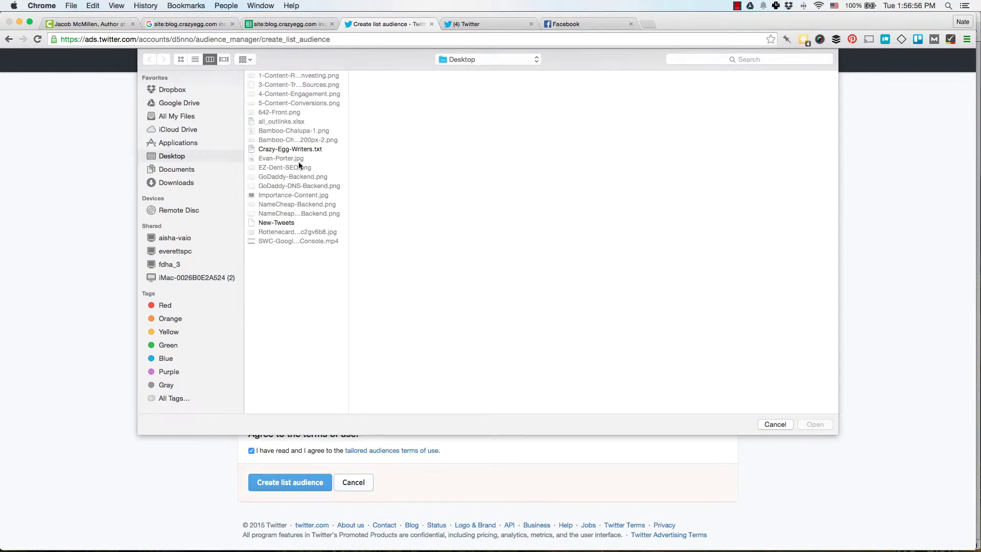
pyautogui.click(299, 149)
pyautogui.click(815, 425)
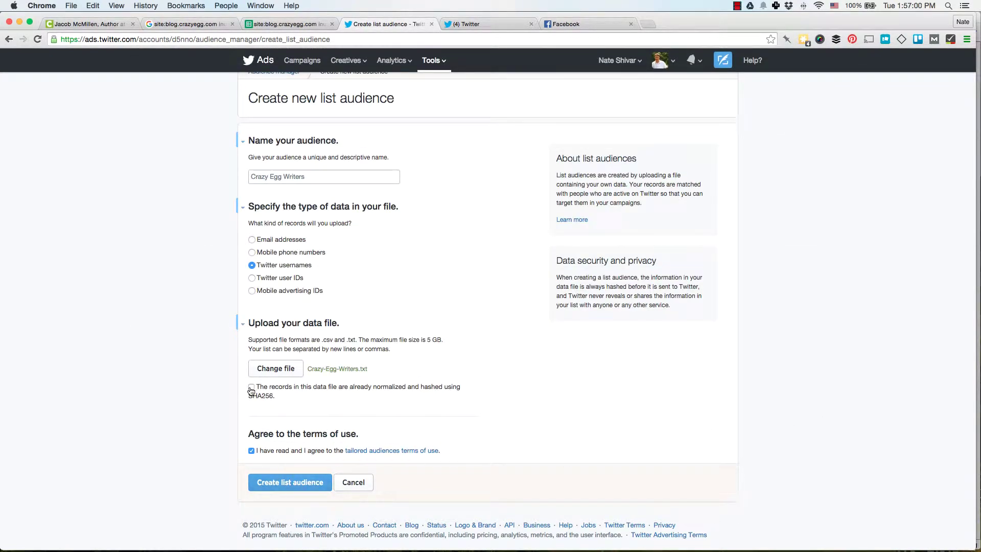
pyautogui.click(325, 480)
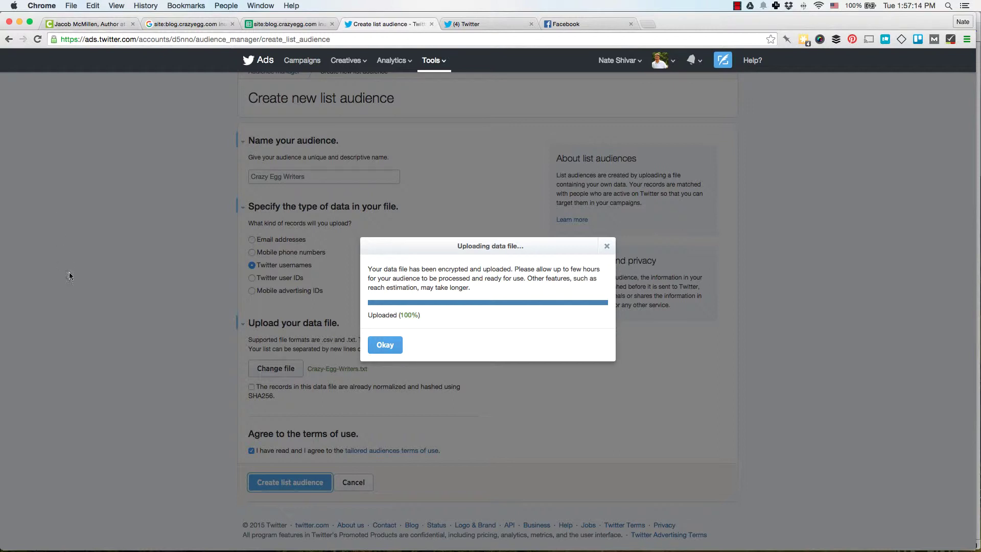
# Dismiss the upload notice and check the Crazy Egg Writers row showing Processing, size Pending.
pyautogui.click(393, 345)
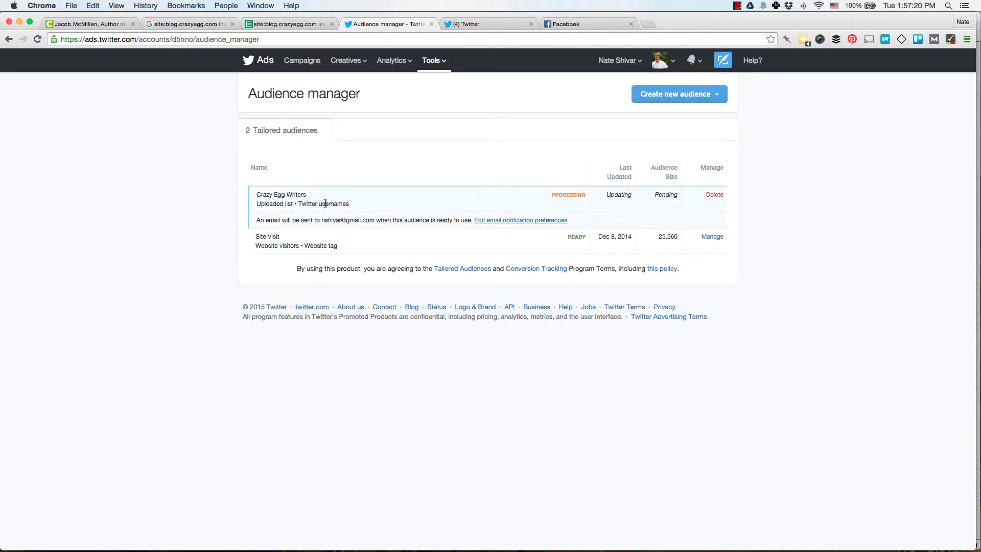
pyautogui.moveTo(301, 204); pyautogui.dragTo(339, 204)
pyautogui.click(373, 206)
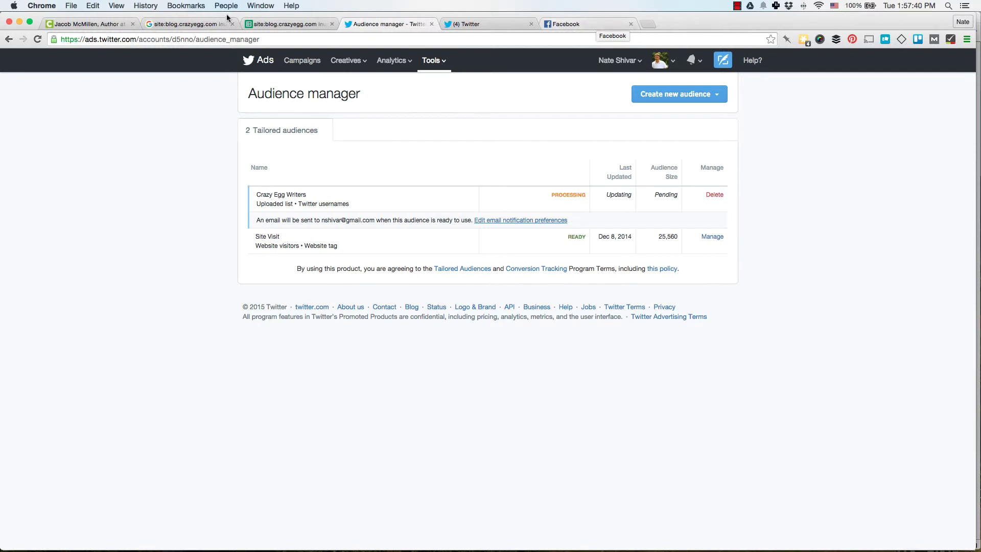
# Switch to the Crazy Egg blog author page and examine the author part of its URL.
pyautogui.click(90, 24)
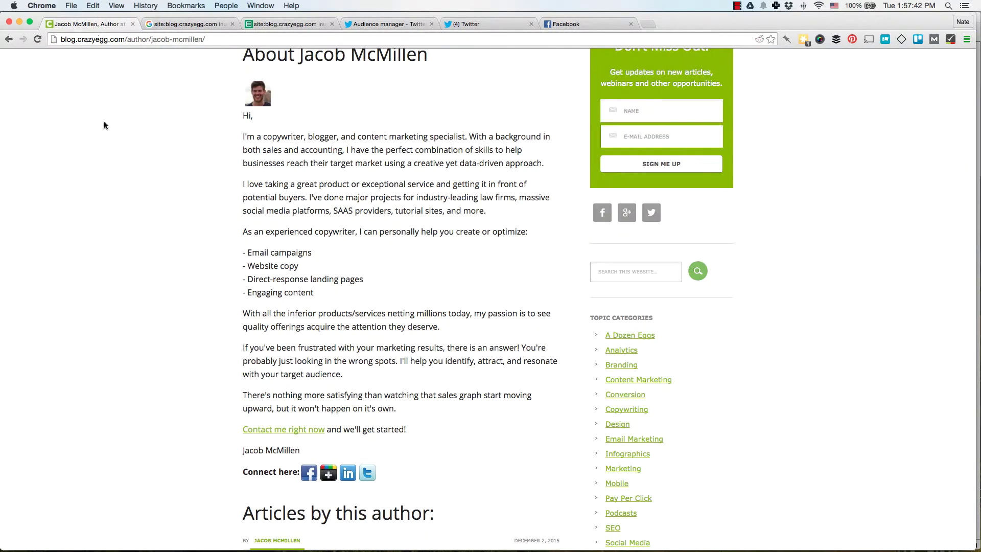
pyautogui.moveTo(127, 41); pyautogui.dragTo(148, 40)
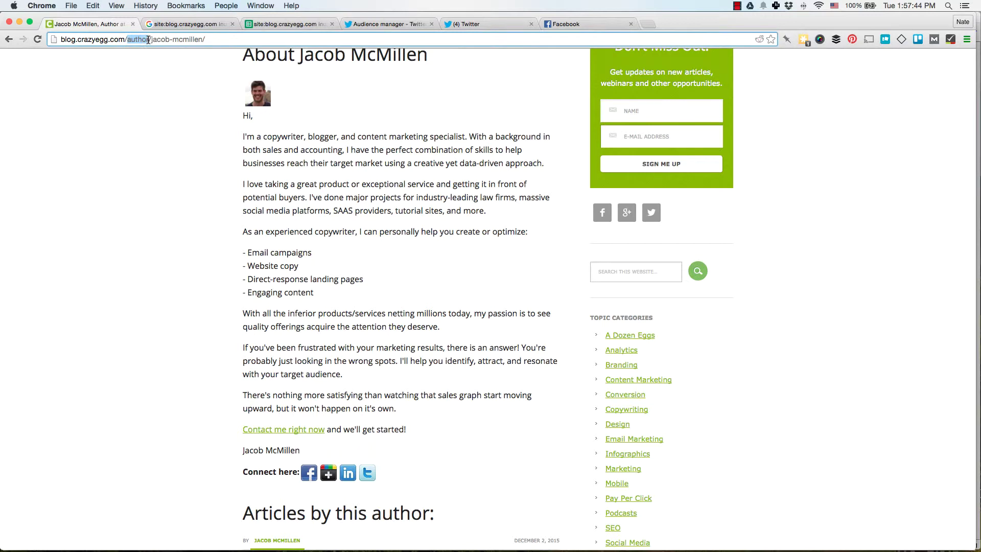
pyautogui.click(314, 302)
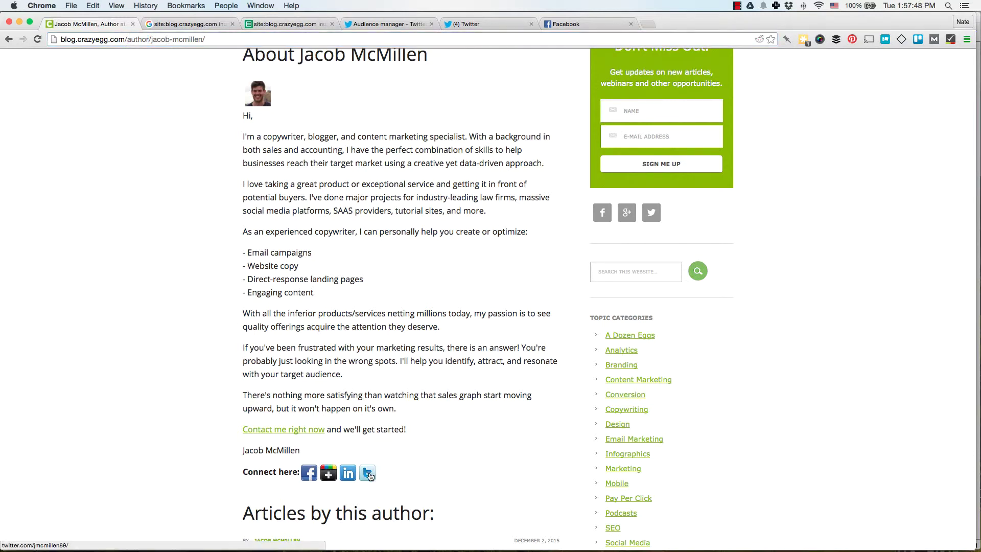